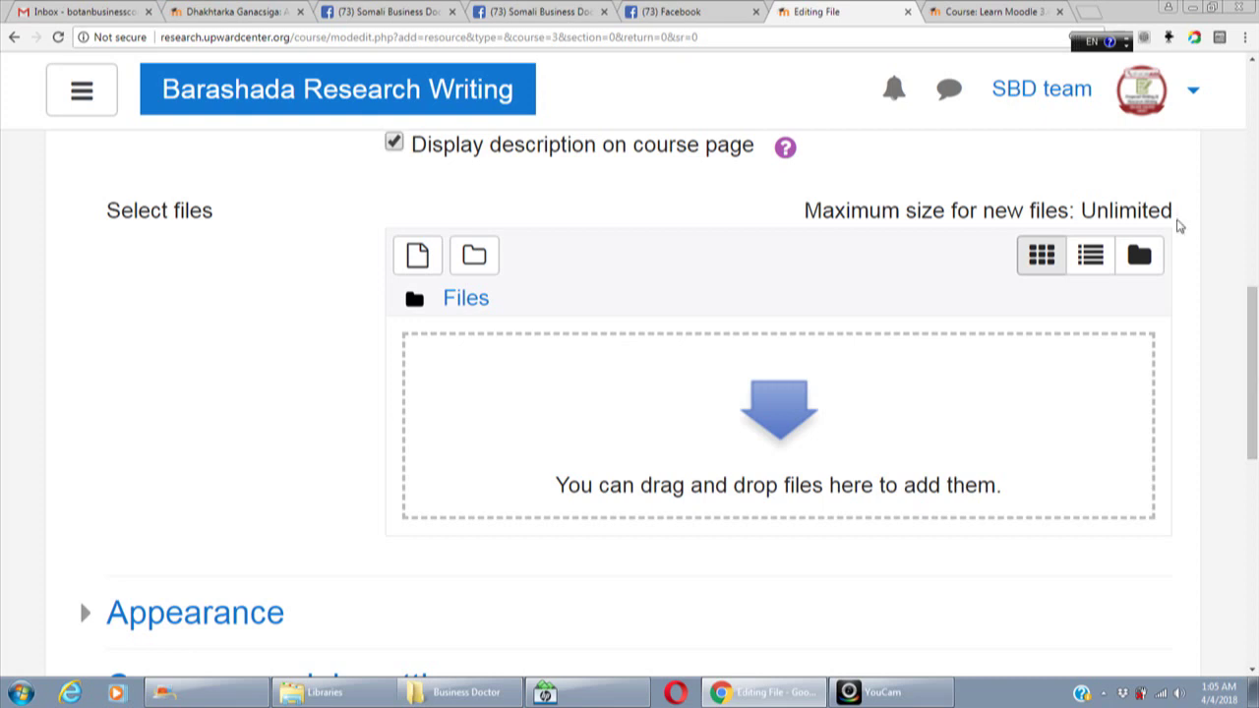
Add the presentation bandhiga1 ee Takhtarka Ganacsiga from the desktop to the resource's Select files area.
{"action": "left_click", "coordinate": [1215, 8]}
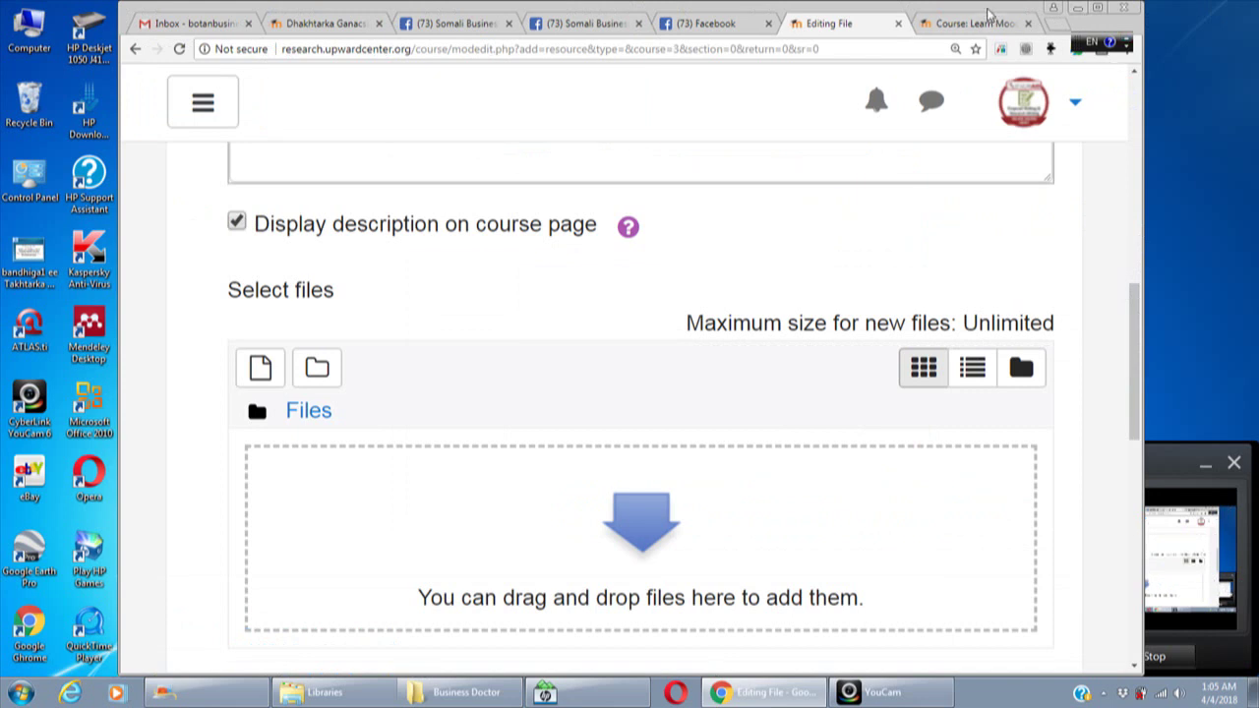
{"action": "left_click_drag", "start_coordinate": [1002, 12], "coordinate": [885, 0]}
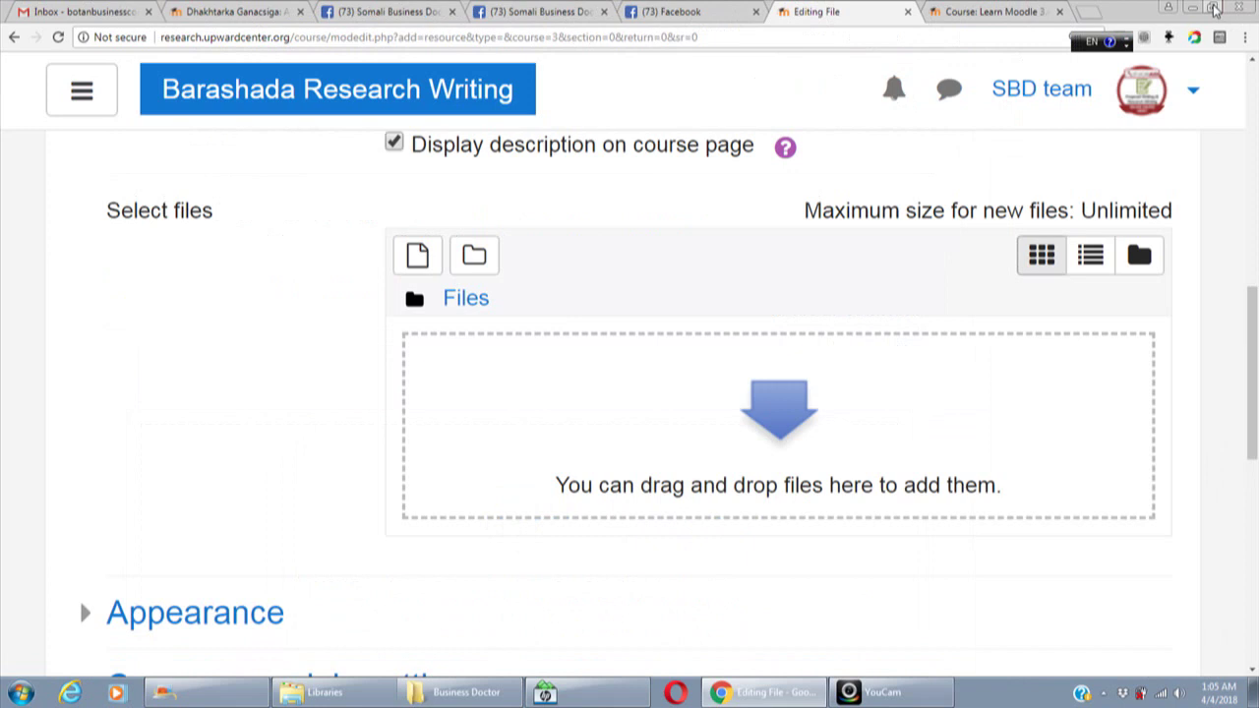
{"action": "left_click", "coordinate": [1215, 8]}
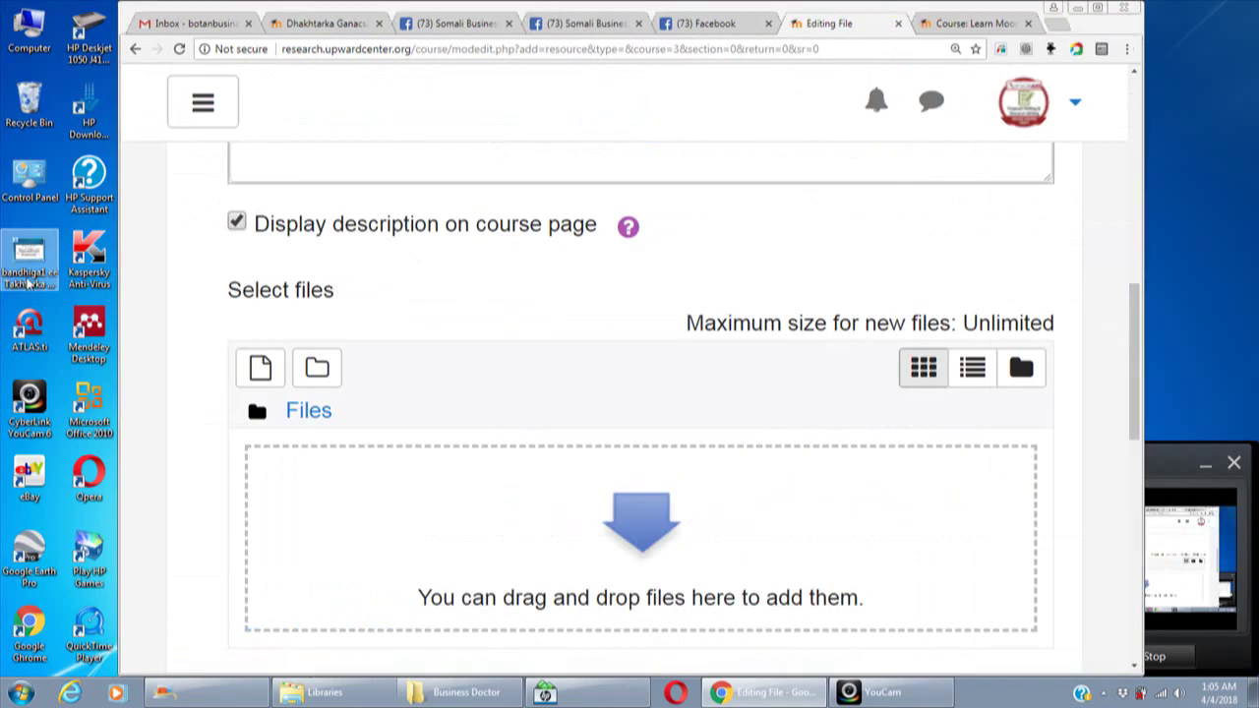
{"action": "left_click_drag", "start_coordinate": [234, 497], "coordinate": [483, 560]}
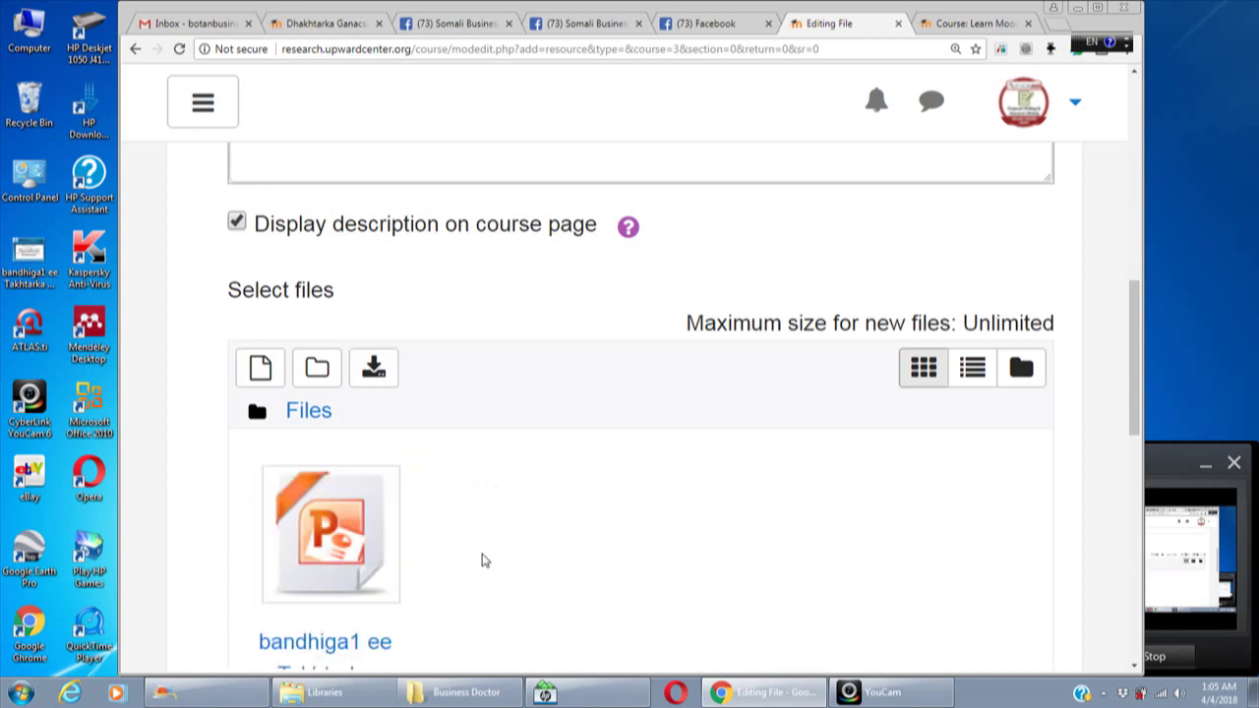
Delete bandhiga1 ee Takhtarka Ganacsiga.ppt from the resource's files and maximize the browser window.
{"action": "left_click", "coordinate": [352, 551]}
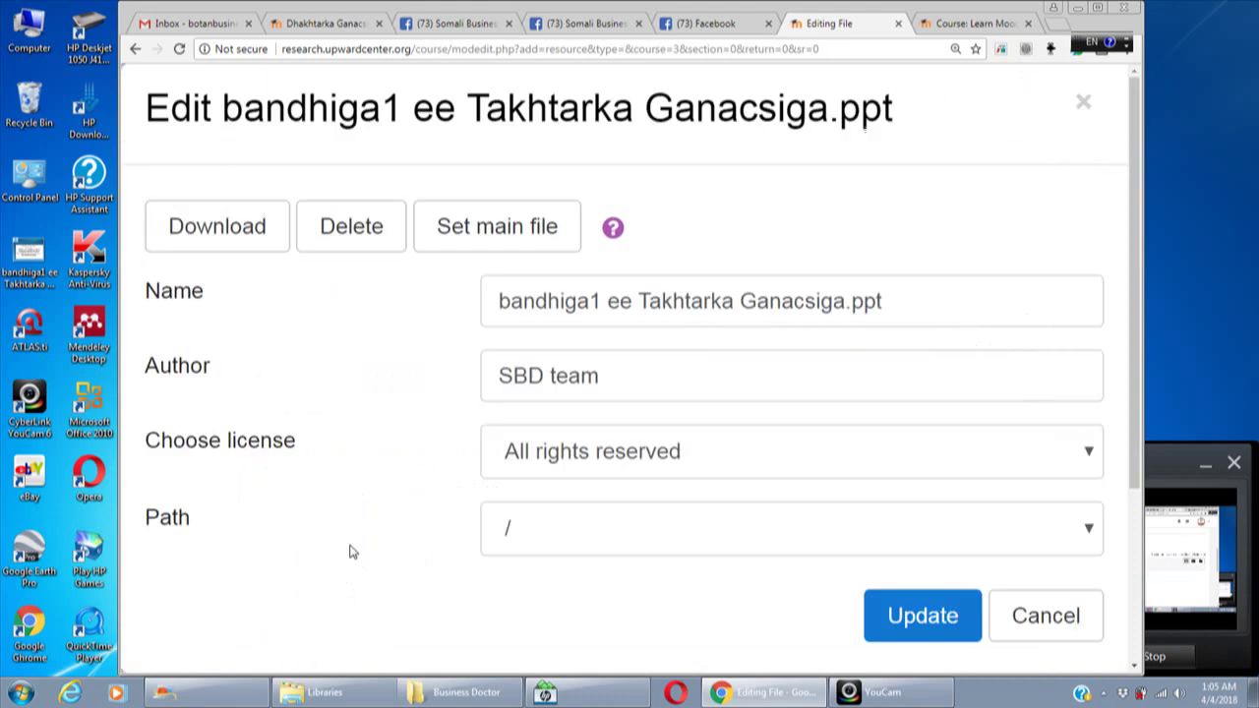
{"action": "left_click", "coordinate": [353, 245]}
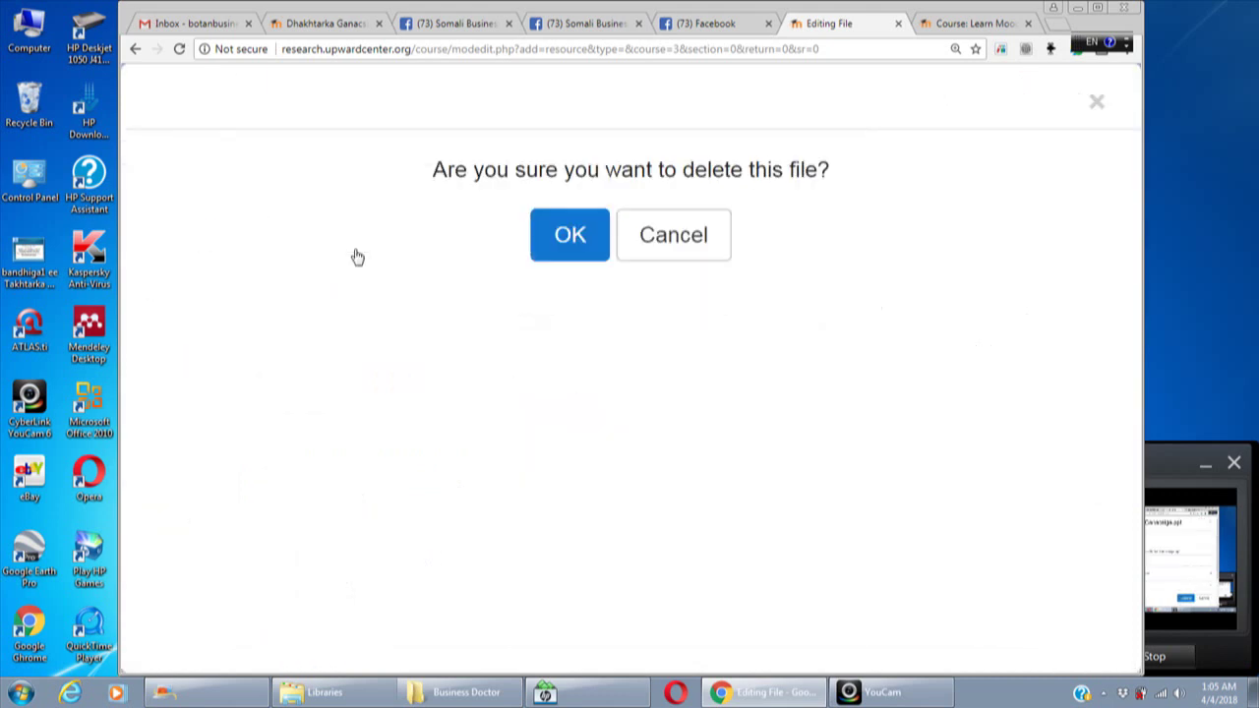
{"action": "left_click", "coordinate": [570, 235]}
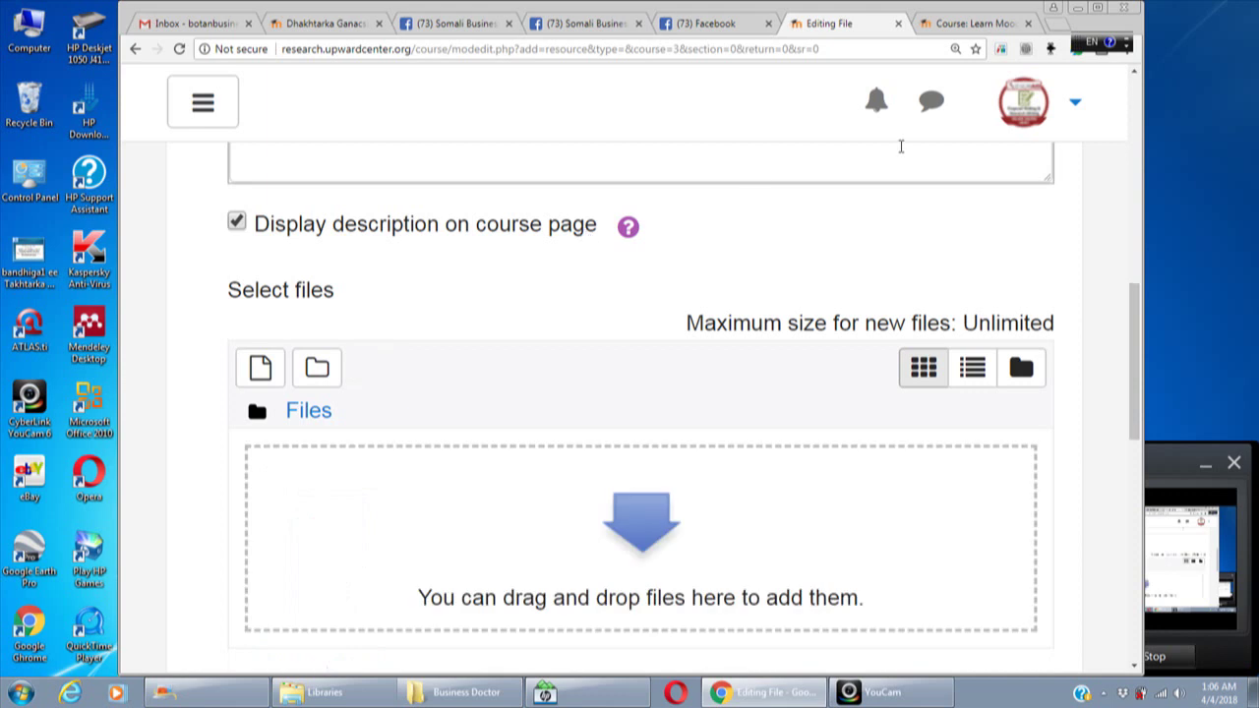
{"action": "left_click", "coordinate": [1098, 8]}
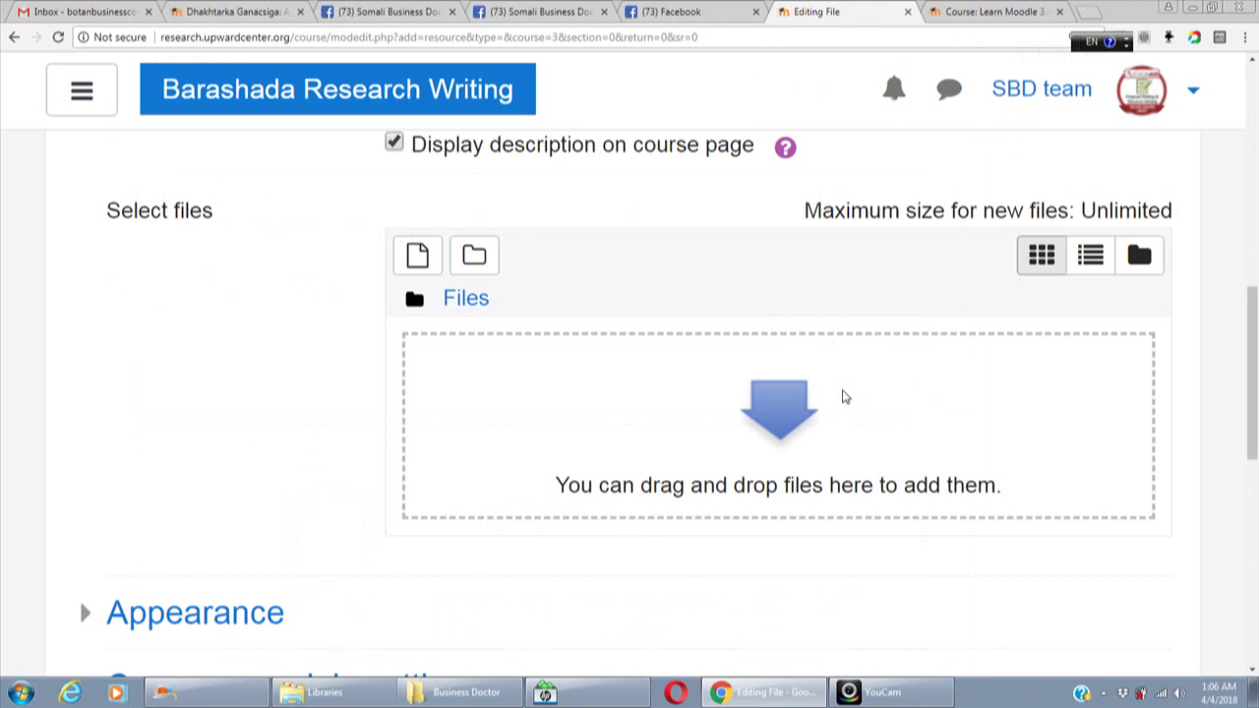
Upload the presentation bandhiga1 ee Takhtarka Ganacsiga from the Business Doctor folder in the Documents library to the resource's files.
{"action": "left_click", "coordinate": [778, 421]}
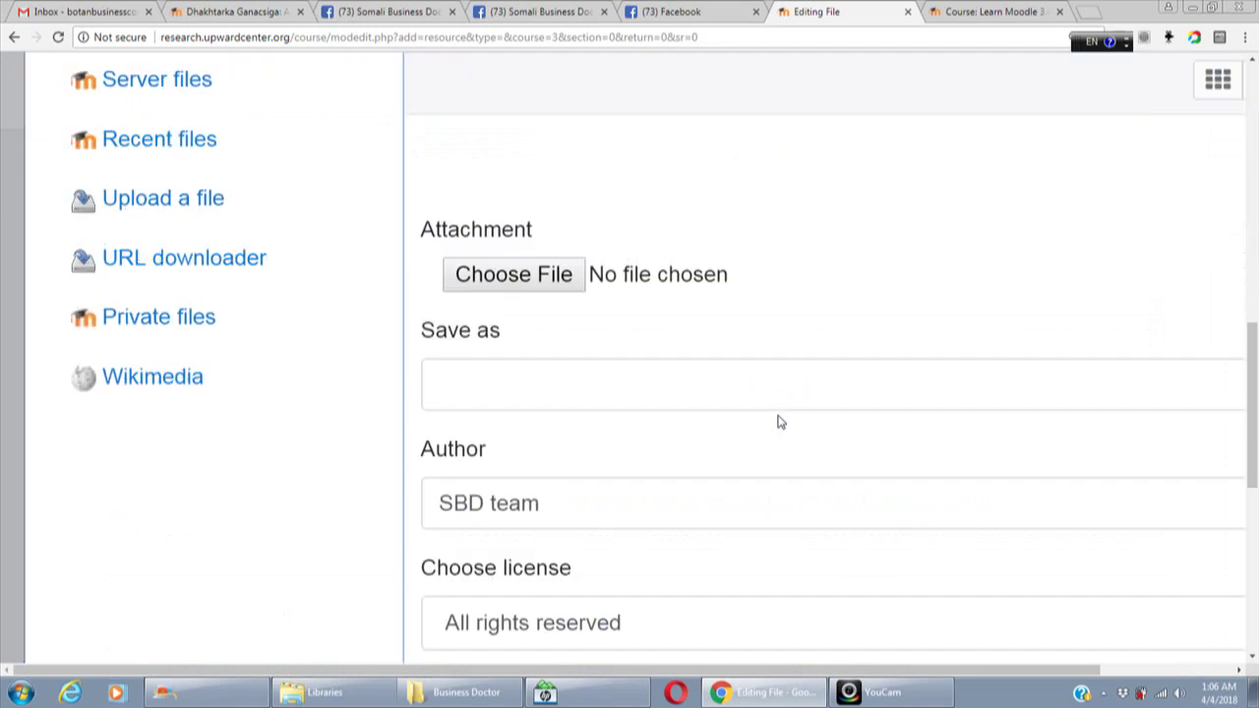
{"action": "left_click", "coordinate": [543, 280]}
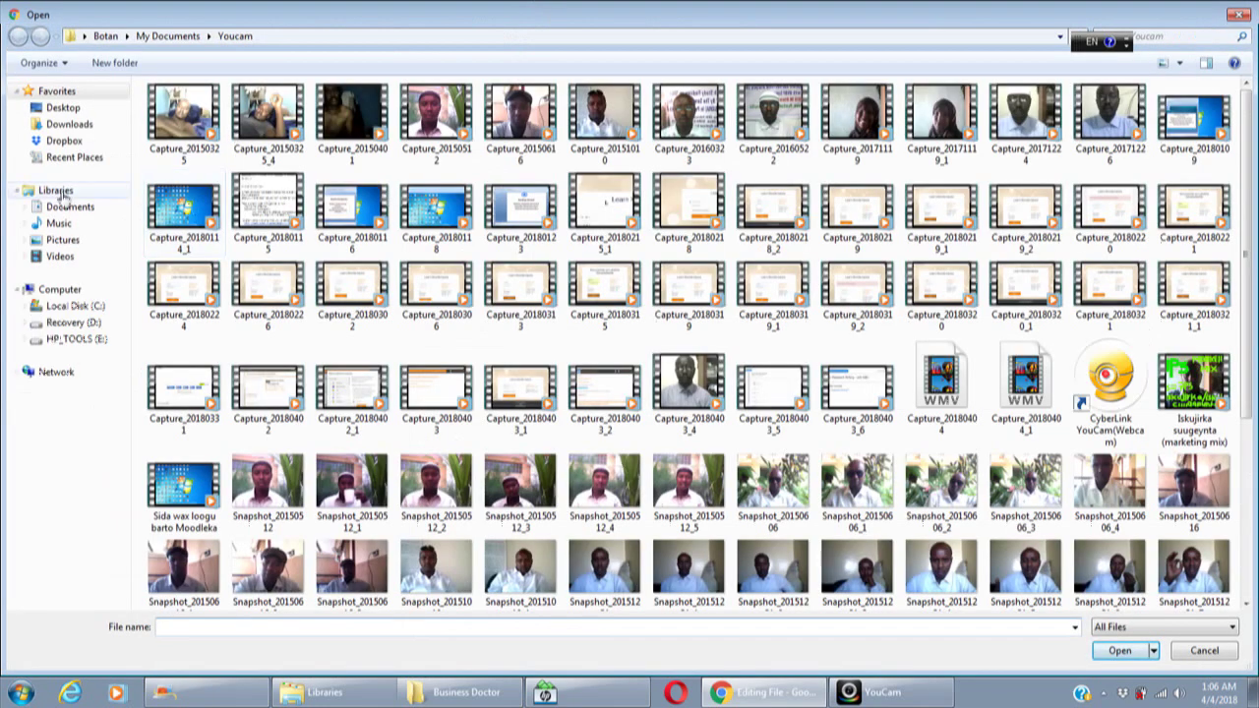
{"action": "left_click", "coordinate": [84, 208]}
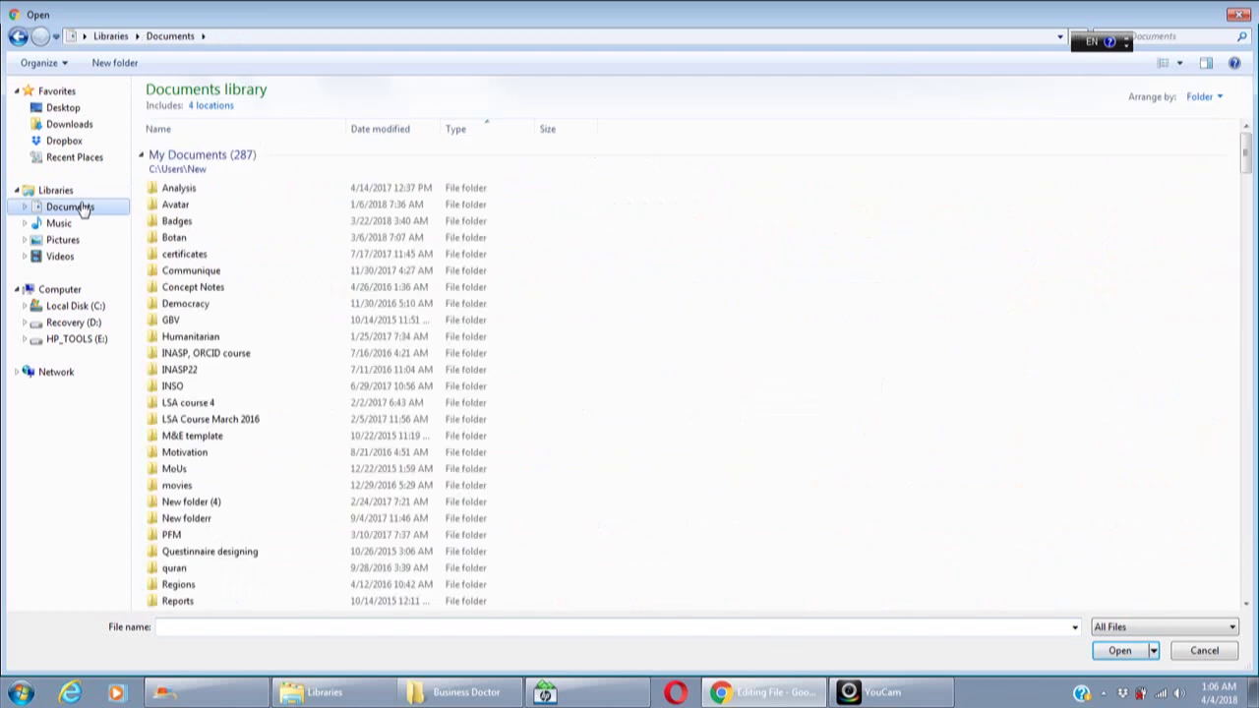
{"action": "double_click", "coordinate": [189, 242]}
{"action": "double_click", "coordinate": [224, 187]}
{"action": "double_click", "coordinate": [209, 155]}
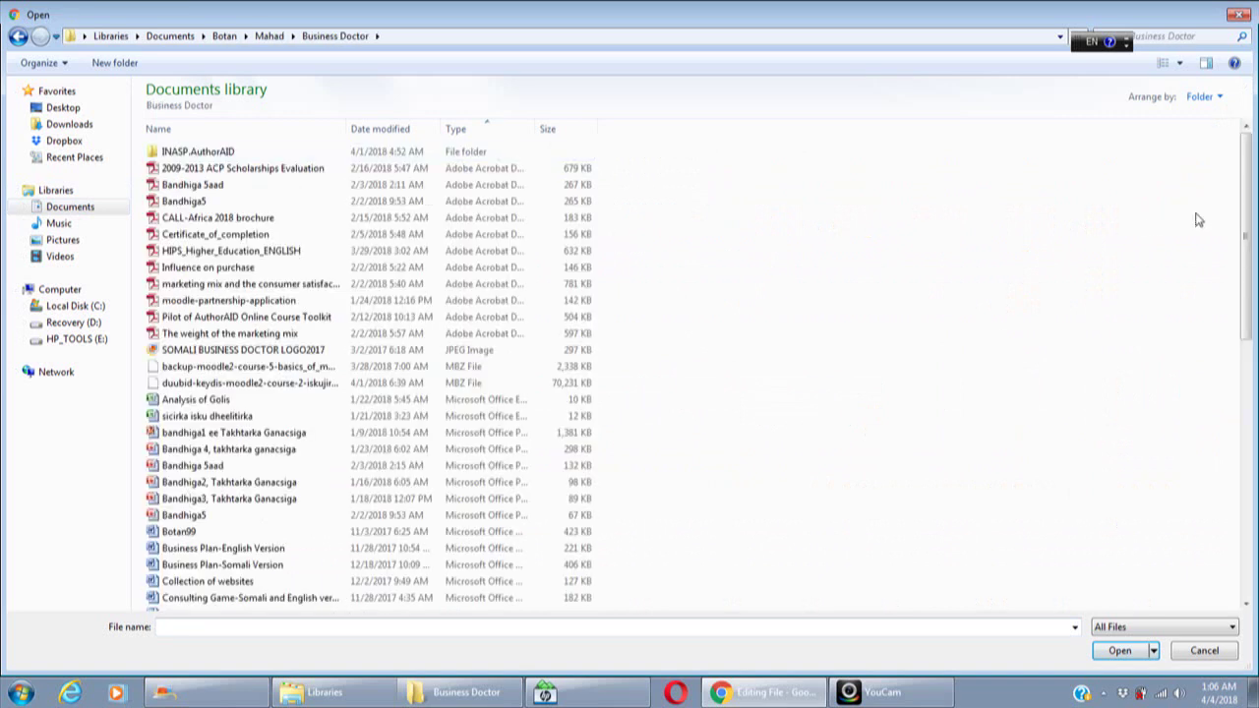
{"action": "left_click", "coordinate": [258, 434]}
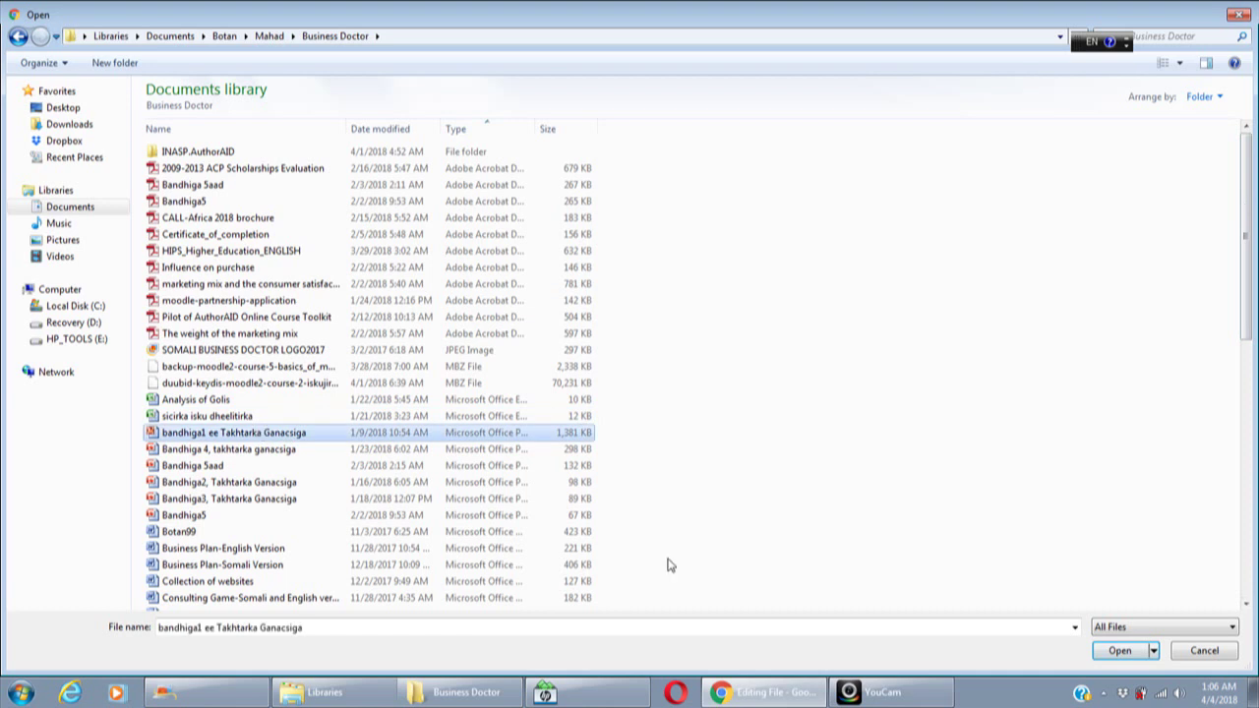
{"action": "left_click", "coordinate": [1119, 650]}
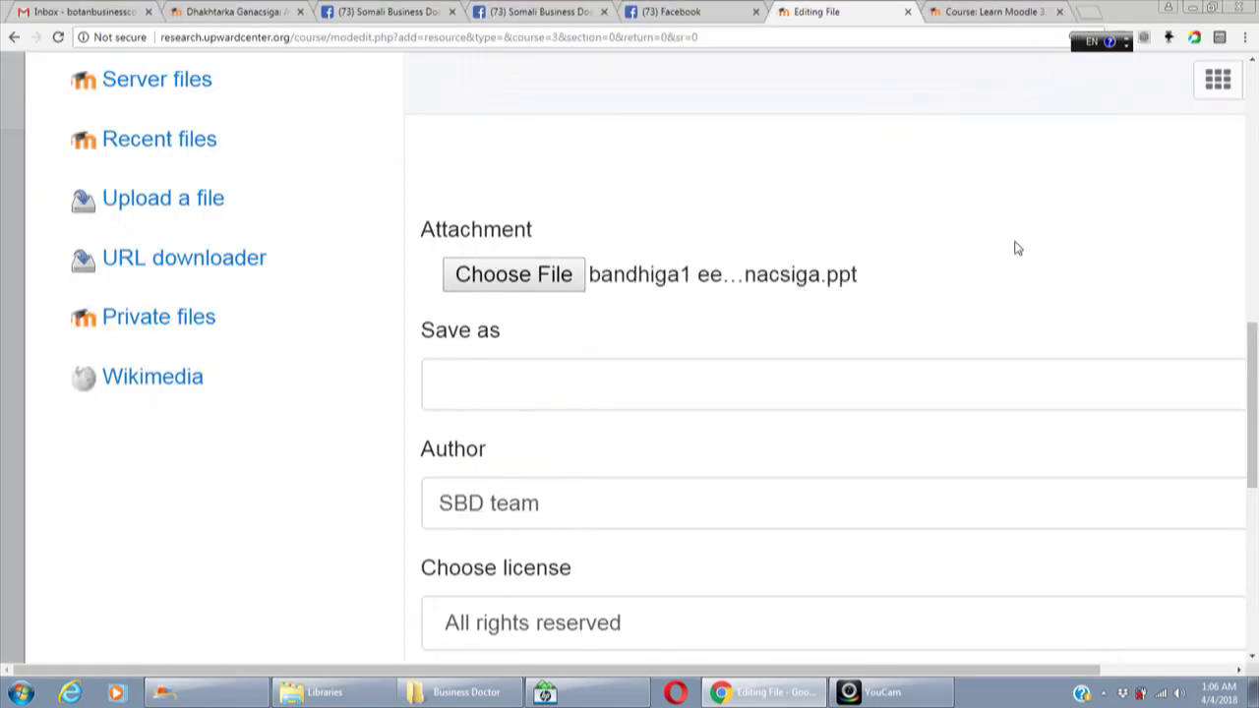
{"action": "left_click_drag", "start_coordinate": [1252, 340], "coordinate": [1252, 364]}
{"action": "left_click", "coordinate": [863, 612]}
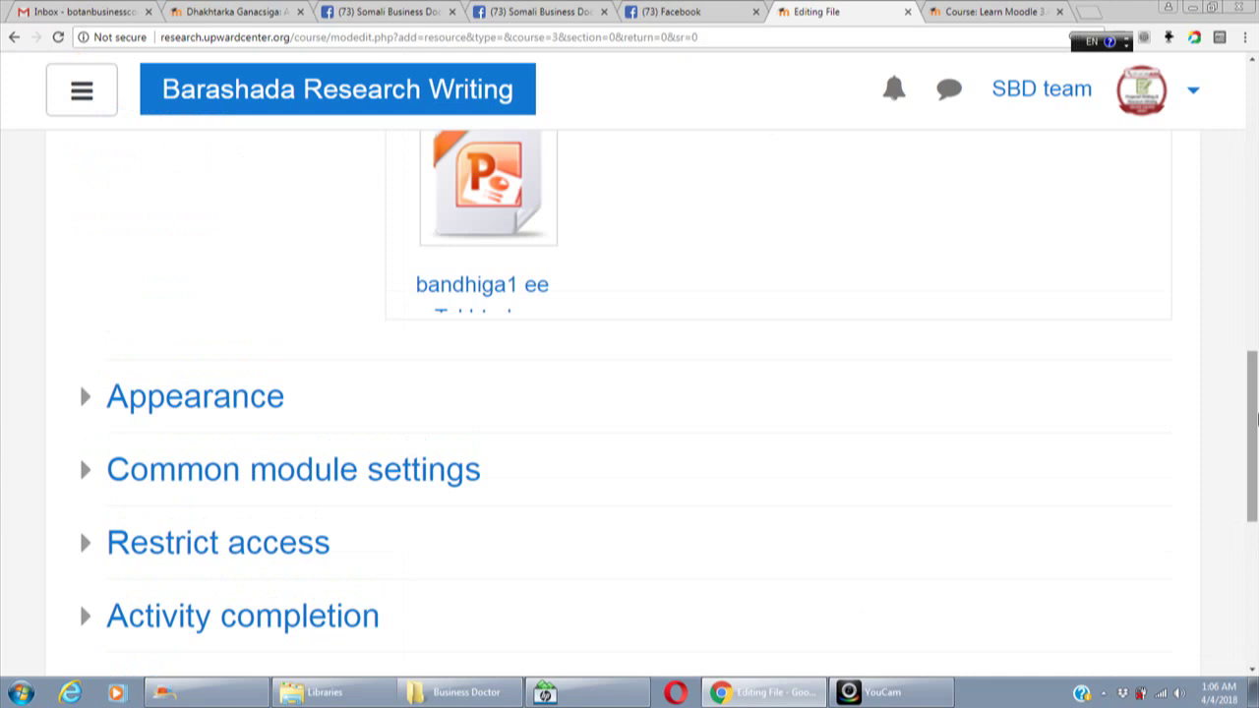
Add a Date access restriction to the file resource.
{"action": "left_click_drag", "start_coordinate": [1255, 391], "coordinate": [1255, 433]}
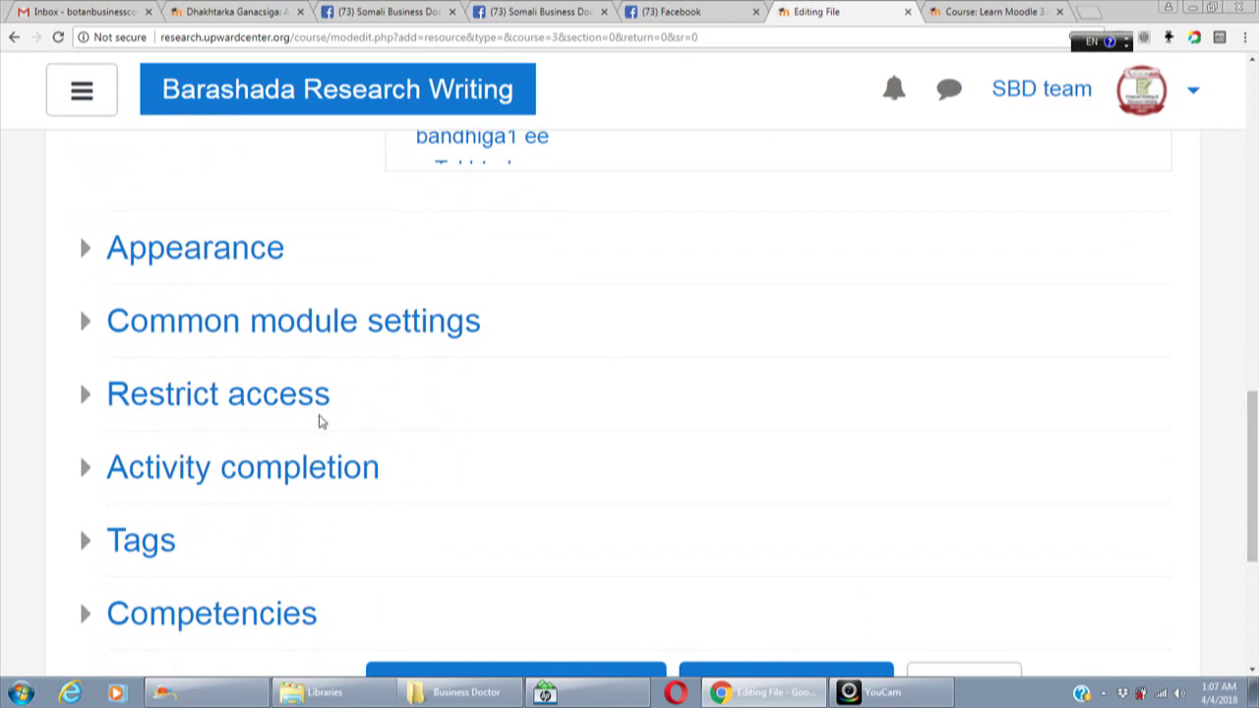
{"action": "left_click", "coordinate": [283, 401]}
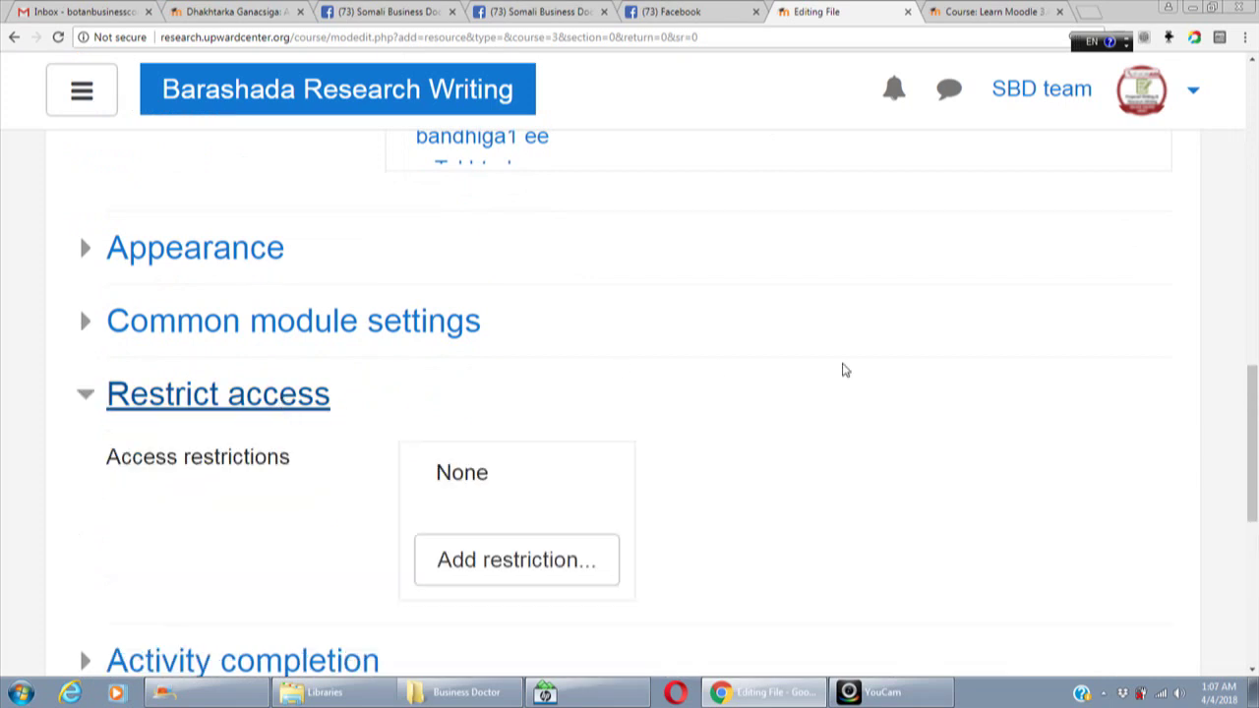
{"action": "left_click_drag", "start_coordinate": [1255, 458], "coordinate": [1255, 495]}
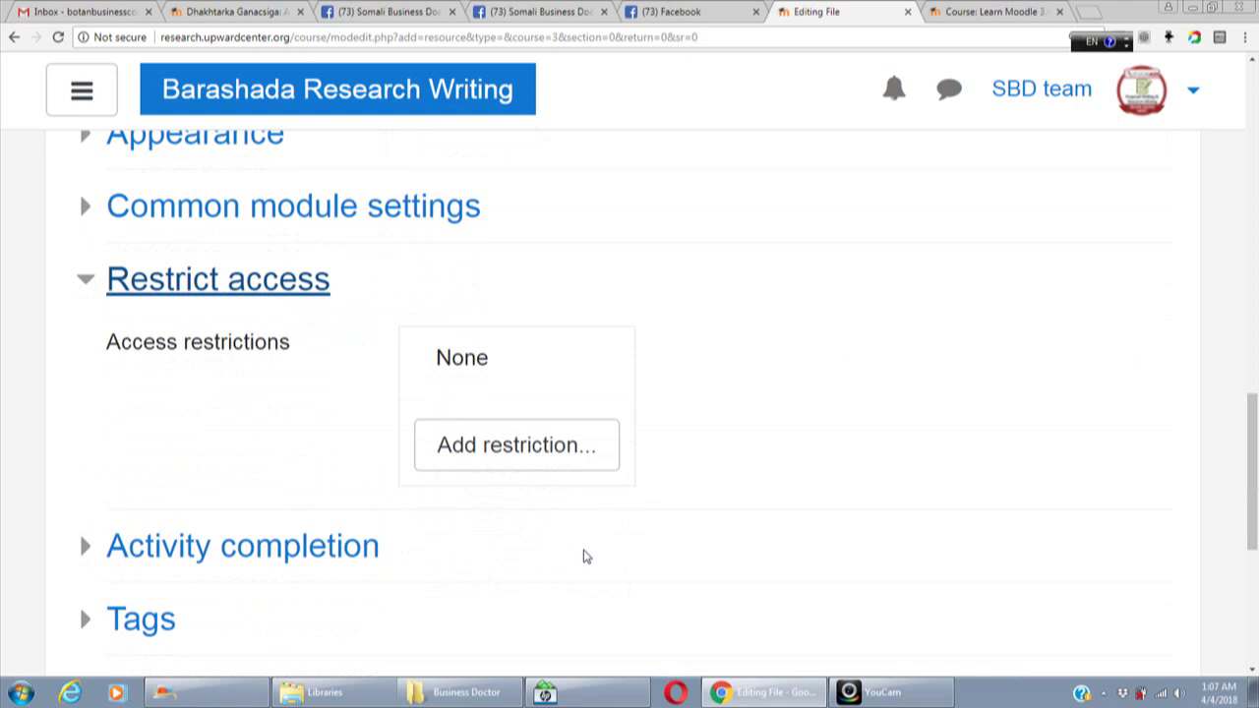
{"action": "left_click", "coordinate": [489, 458]}
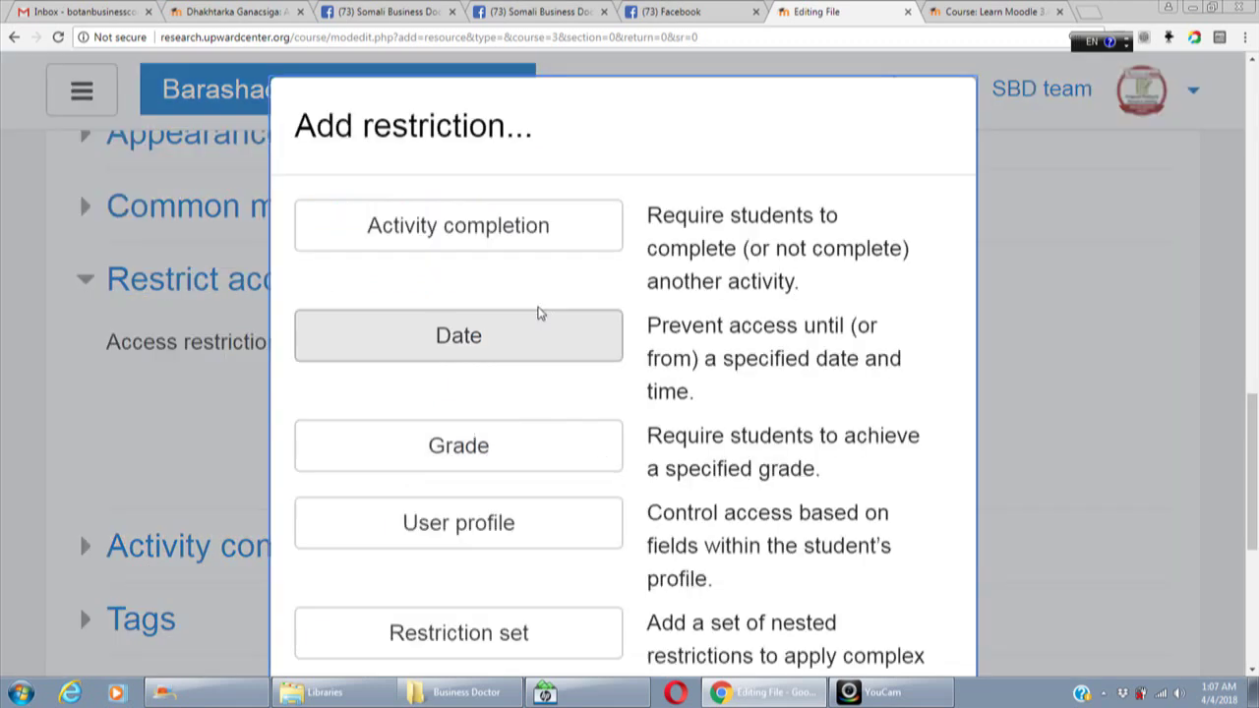
{"action": "left_click", "coordinate": [522, 338]}
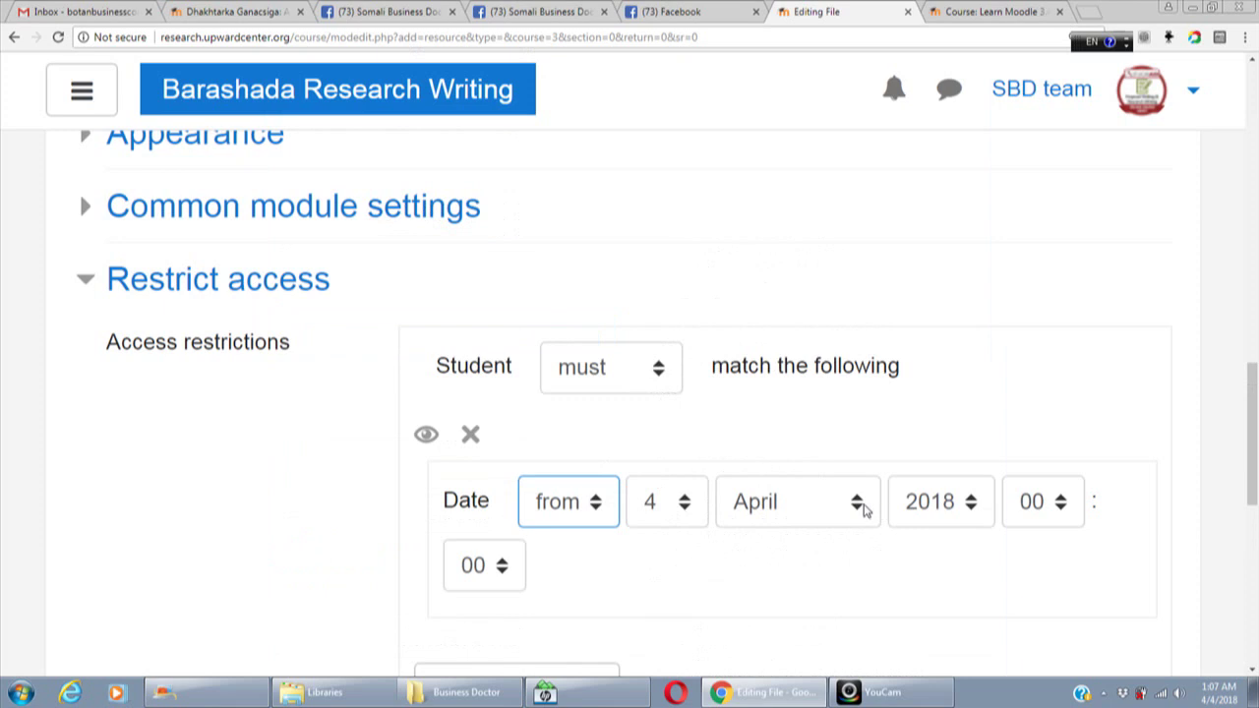
Set the day of the date restriction to 30.
{"action": "left_click", "coordinate": [686, 503]}
{"action": "left_click_drag", "start_coordinate": [699, 197], "coordinate": [688, 401]}
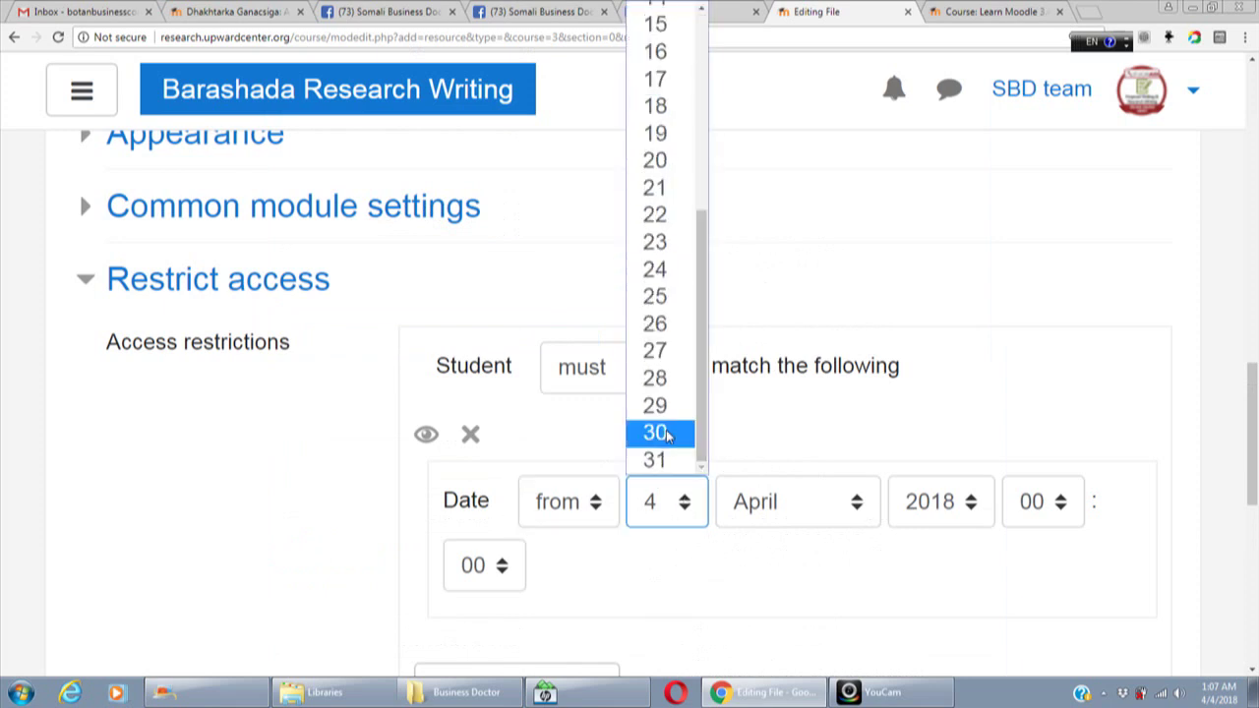
{"action": "left_click", "coordinate": [655, 433]}
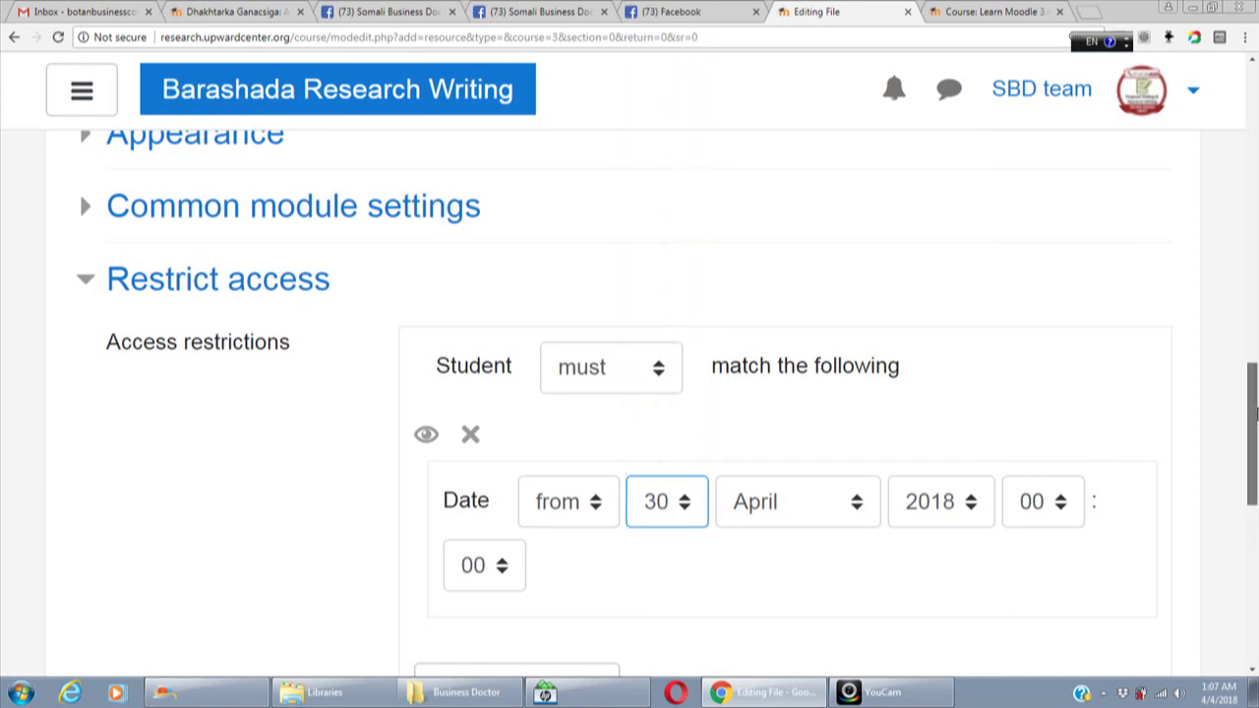
In the activity completion settings, set completion tracking to "Show activity as complete when conditions are met".
{"action": "left_click_drag", "start_coordinate": [1252, 408], "coordinate": [1252, 482]}
{"action": "scroll", "coordinate": [1254, 482], "scroll_direction": "down", "scroll_amount": 1}
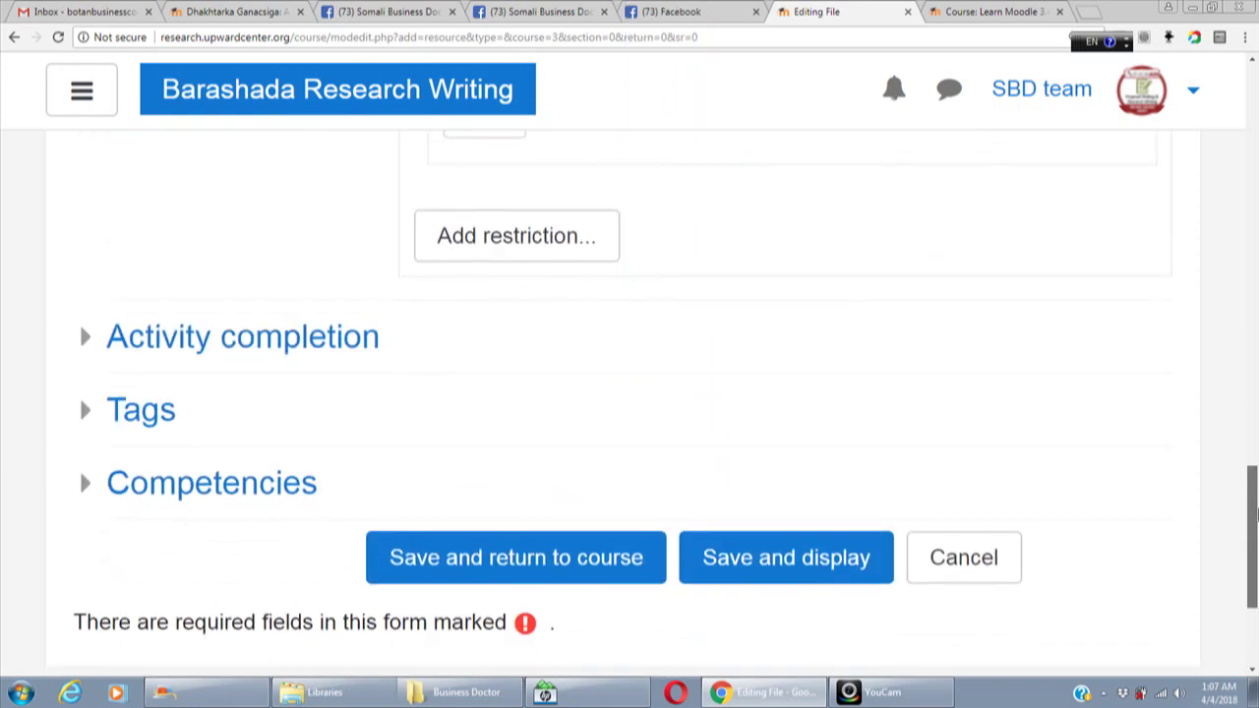
{"action": "left_click", "coordinate": [285, 338]}
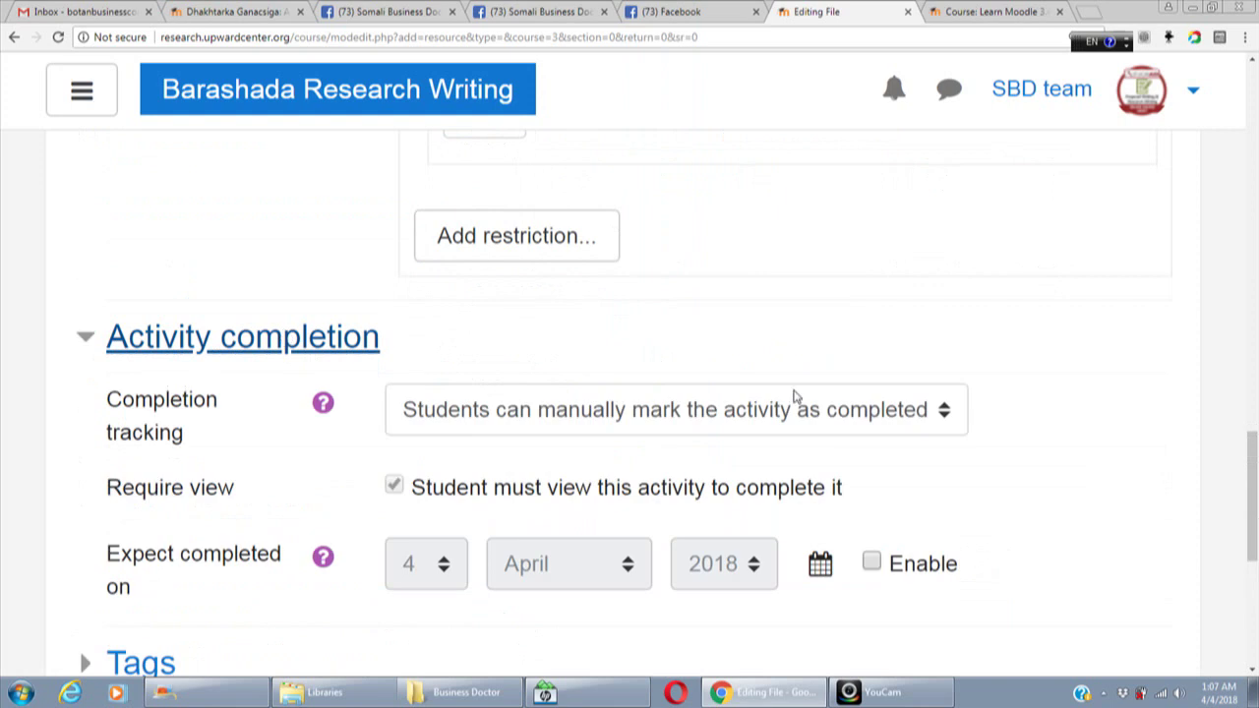
{"action": "left_click_drag", "start_coordinate": [1254, 447], "coordinate": [1254, 479]}
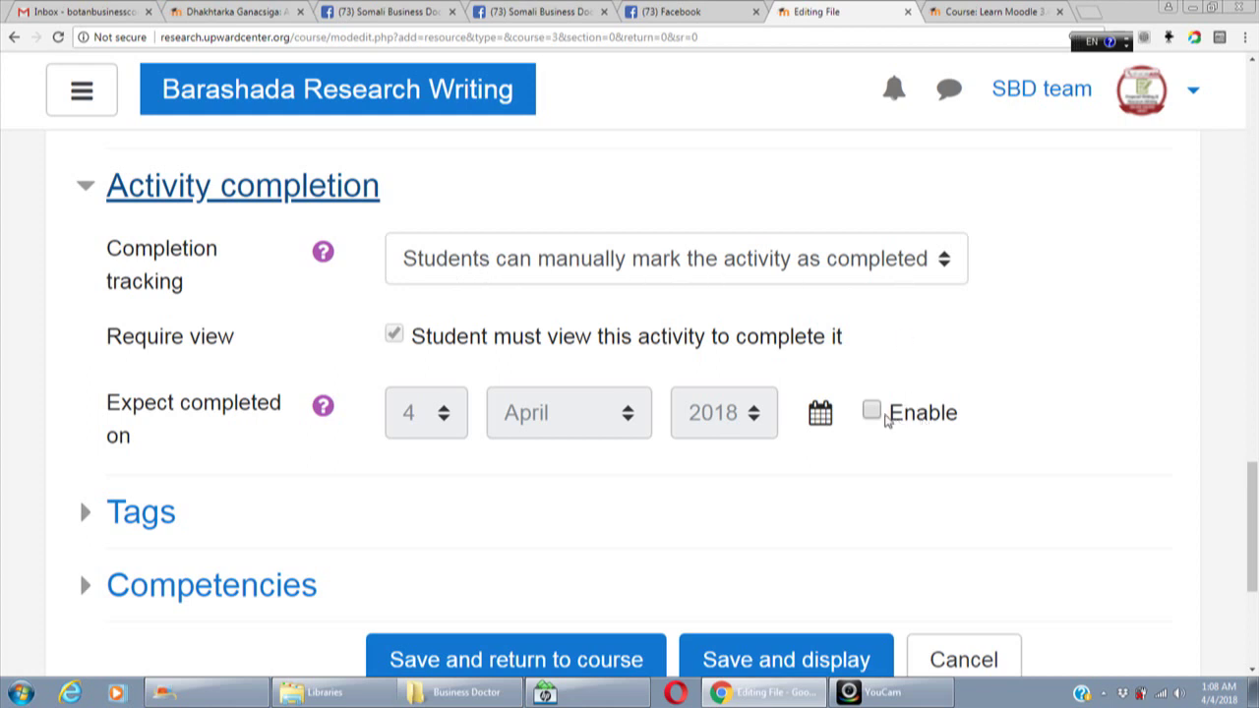
{"action": "left_click", "coordinate": [942, 263]}
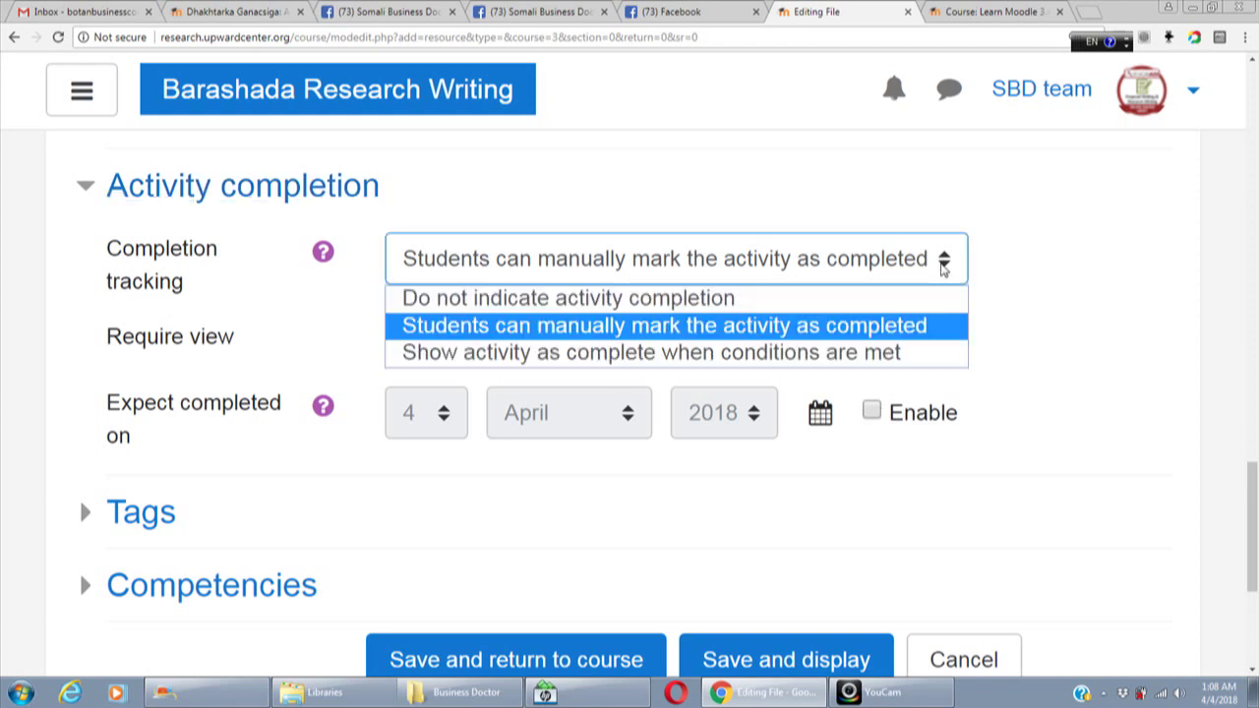
{"action": "left_click", "coordinate": [853, 362]}
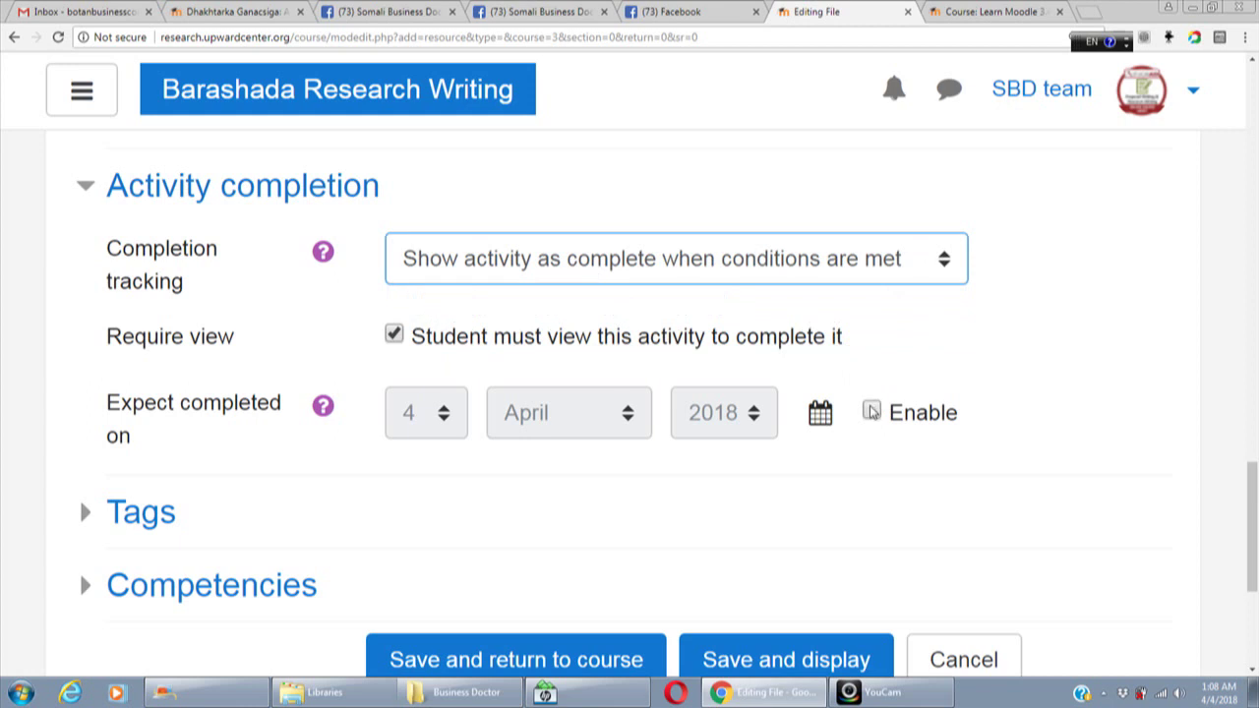
Set completion tracking to "Students can manually mark the activity as completed" and toggle the expected completion date on and off.
{"action": "left_click", "coordinate": [941, 259]}
{"action": "left_click", "coordinate": [816, 335]}
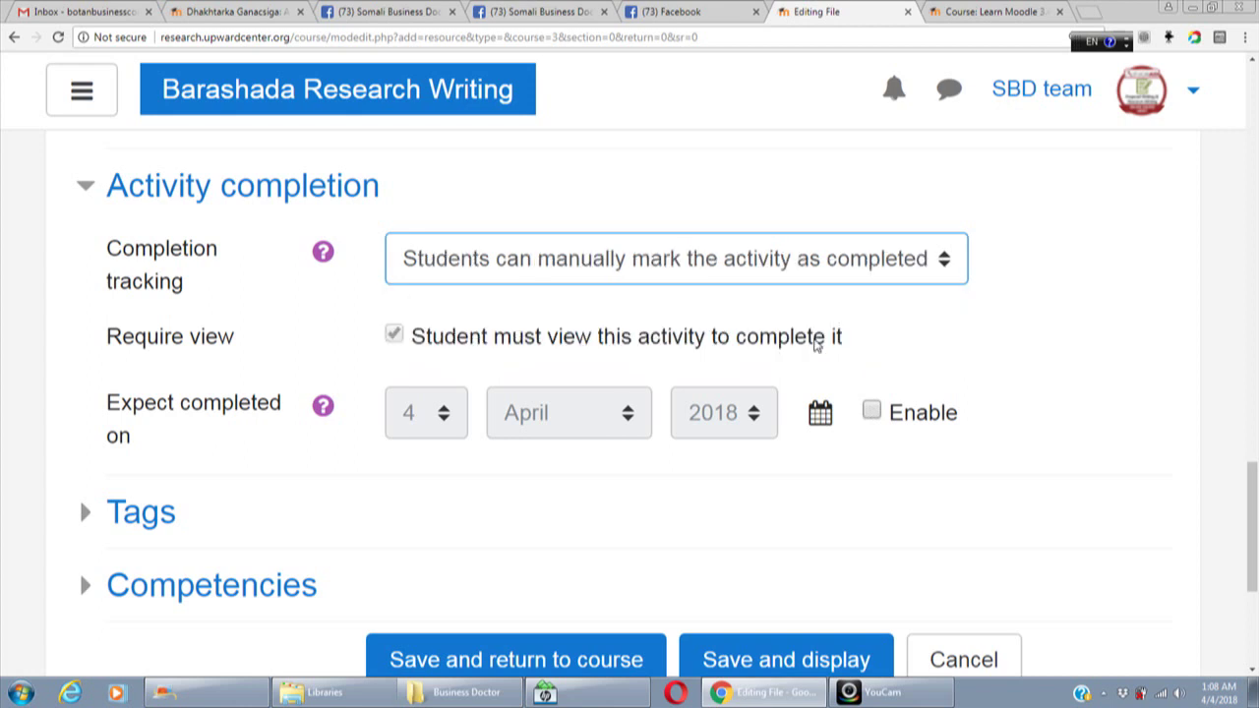
{"action": "left_click", "coordinate": [871, 412]}
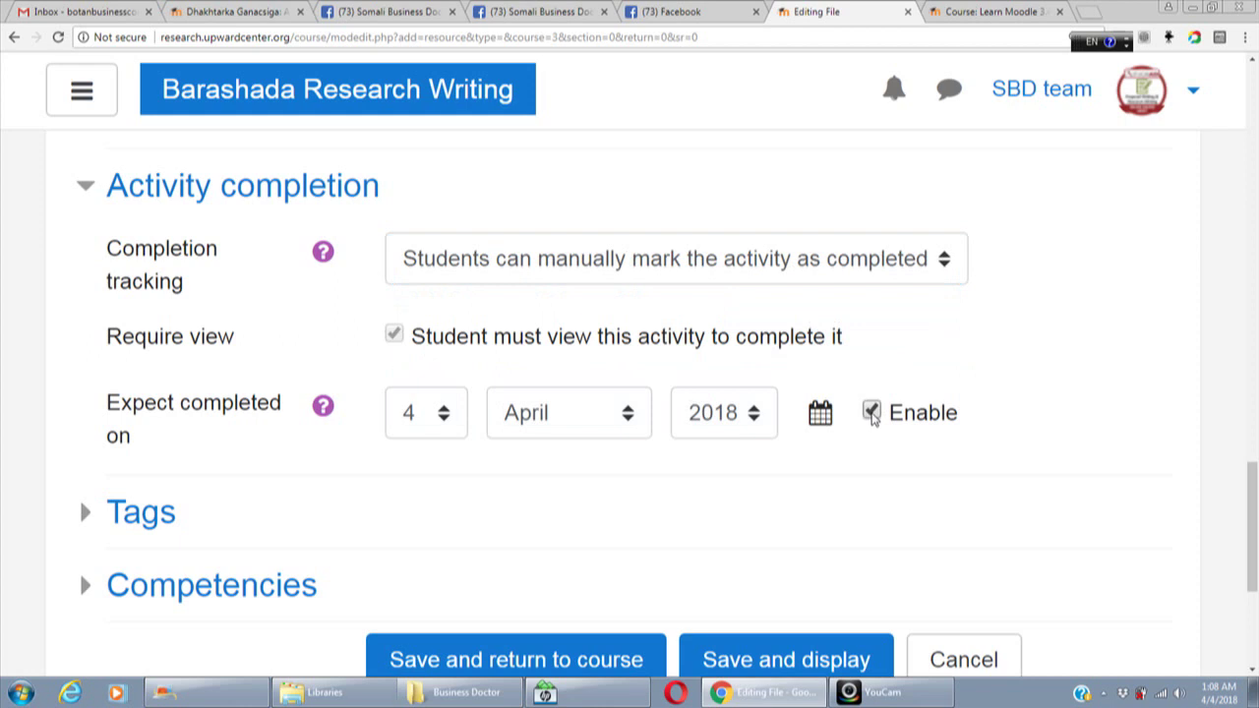
{"action": "left_click", "coordinate": [872, 412]}
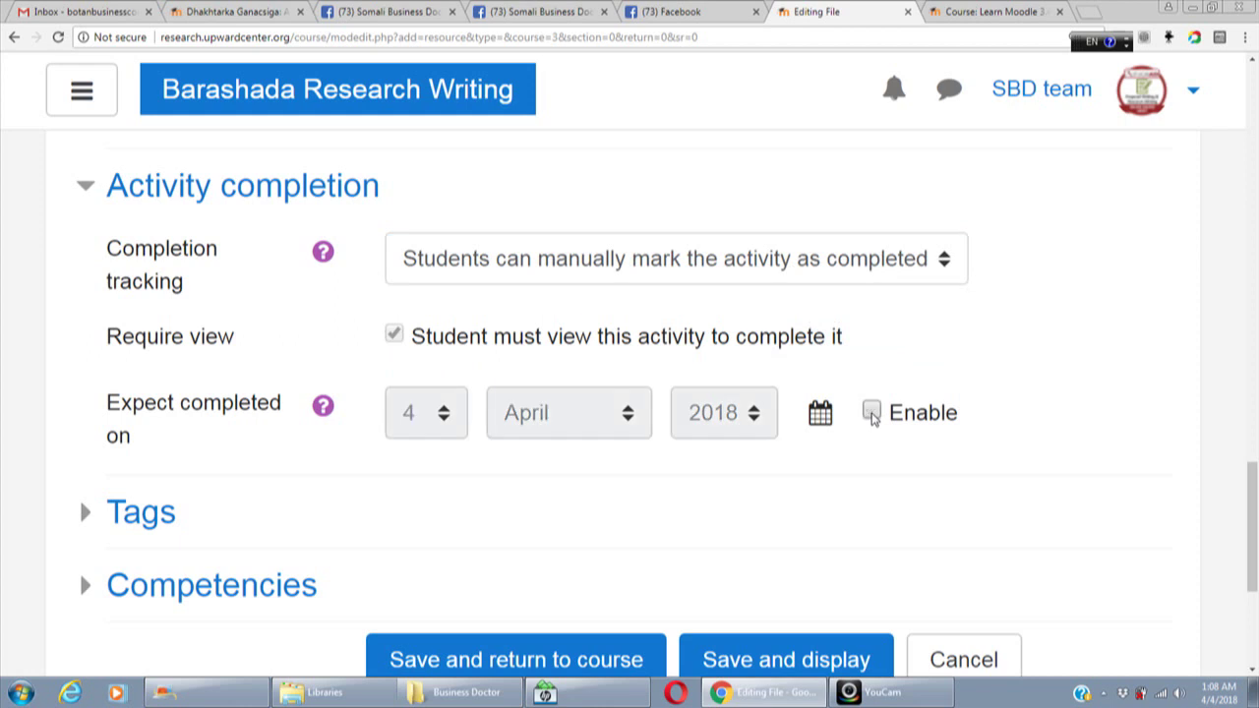
Switch completion tracking to "Show activity as complete when conditions are met", toggling the expected completion date on and off again.
{"action": "left_click", "coordinate": [948, 261]}
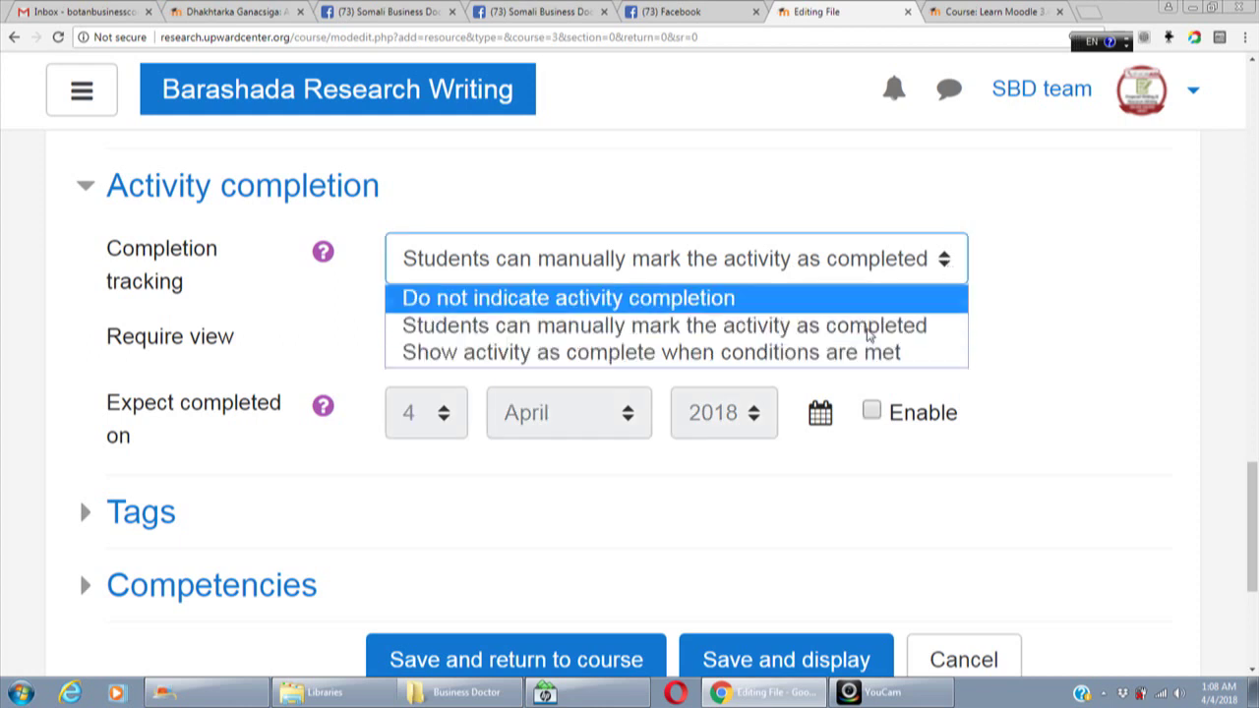
{"action": "left_click", "coordinate": [852, 356]}
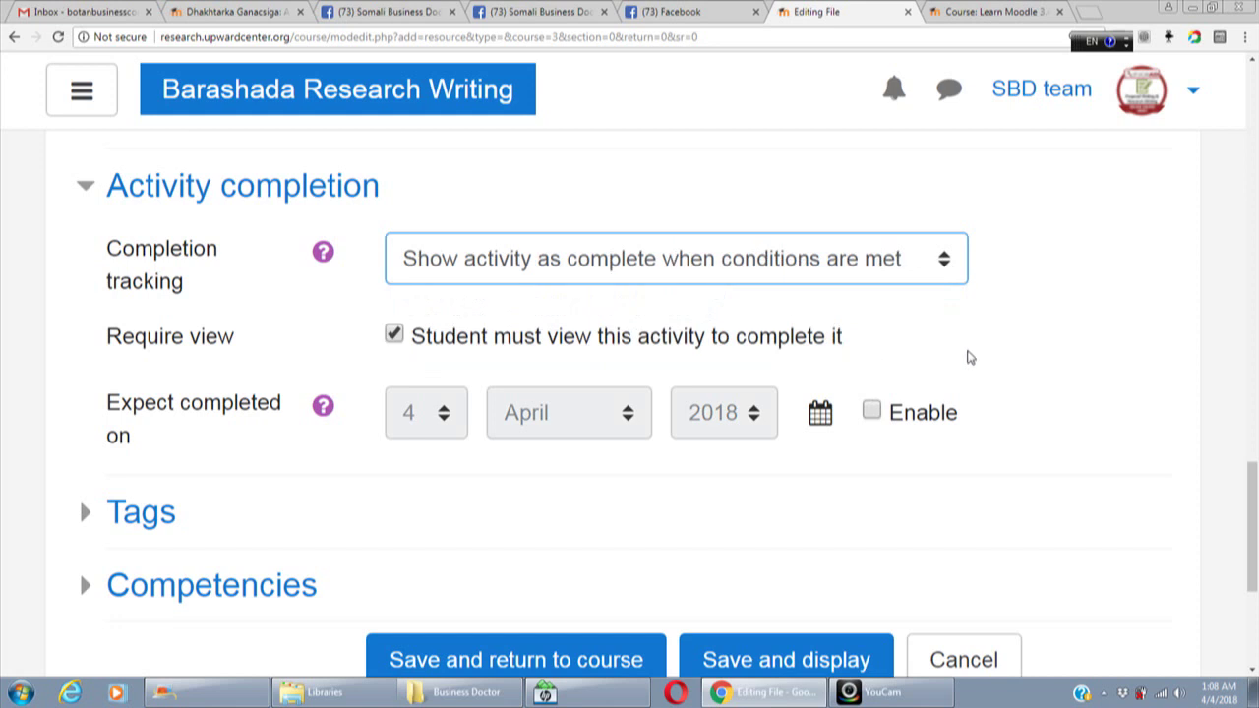
{"action": "left_click", "coordinate": [871, 412]}
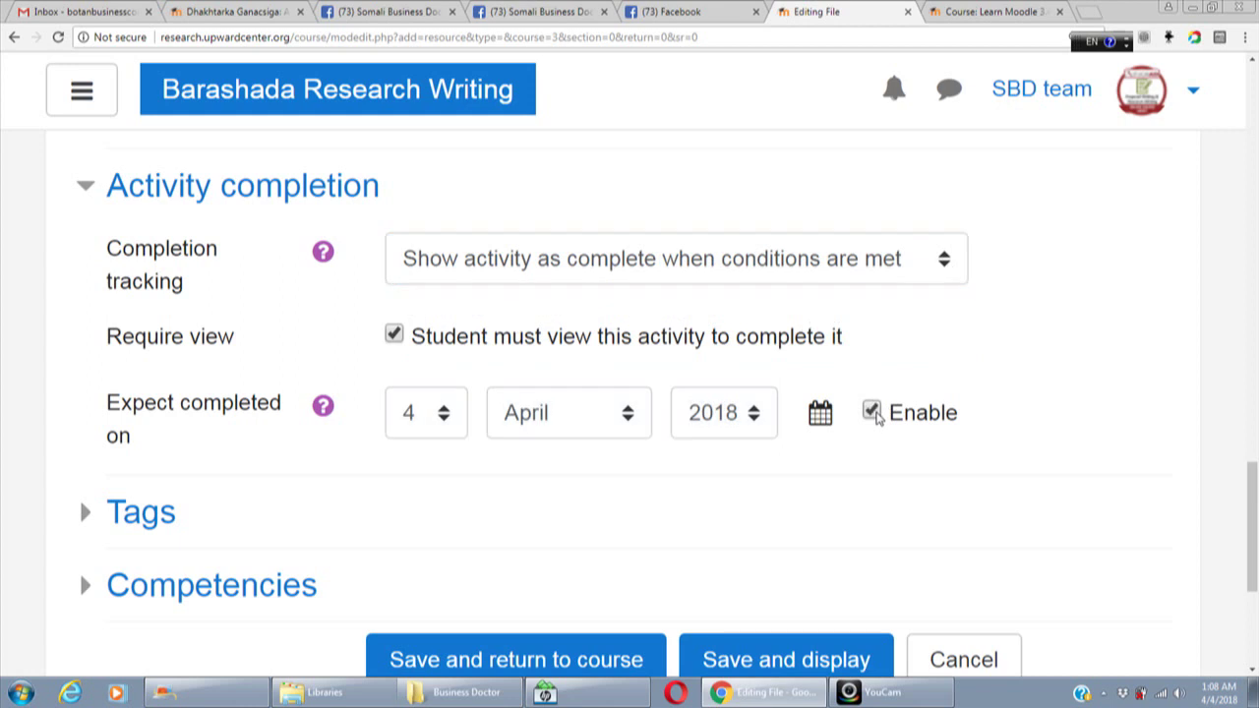
{"action": "left_click", "coordinate": [872, 413]}
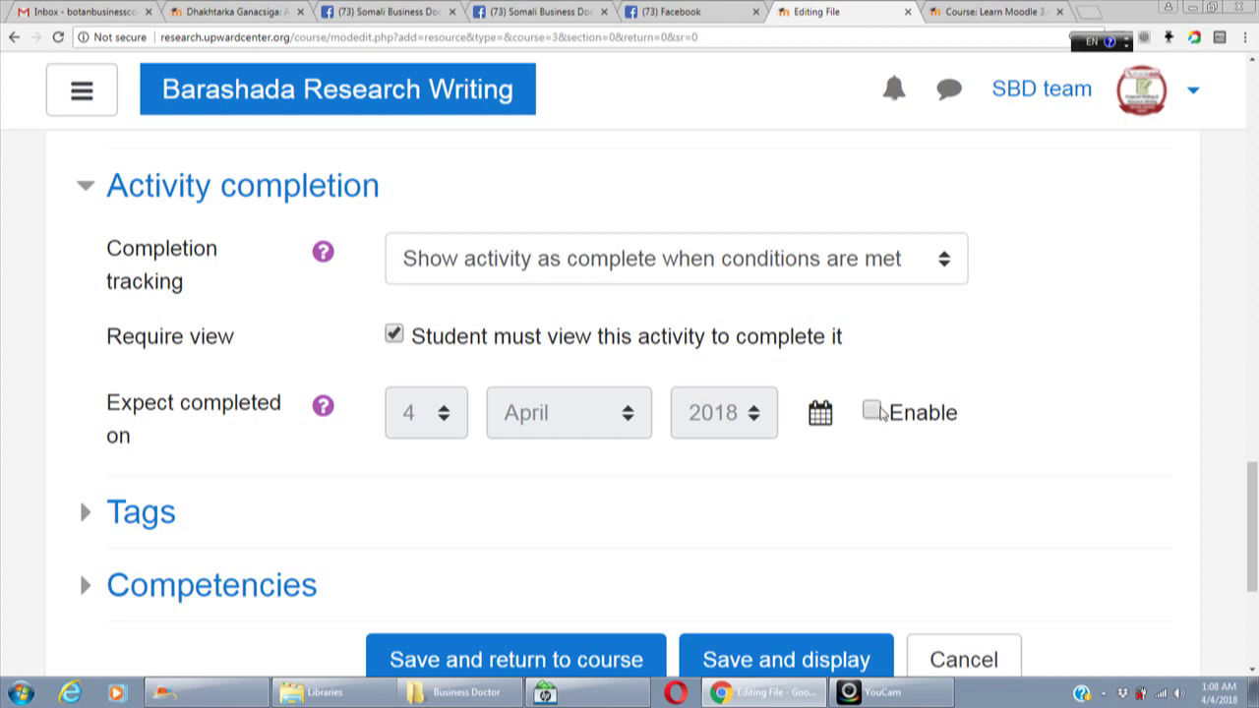
Keep completion tracking at "Show activity as complete when conditions are met", enable the expected completion date and set its month to June.
{"action": "left_click", "coordinate": [939, 271]}
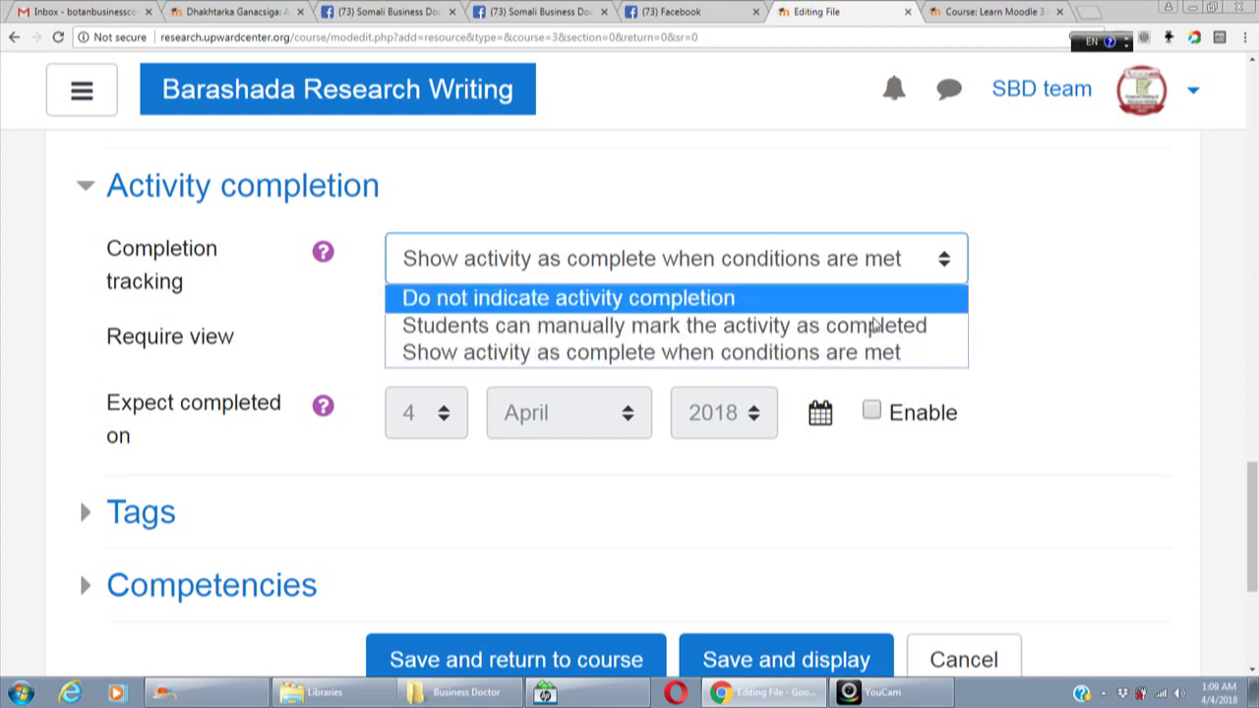
{"action": "left_click", "coordinate": [833, 354]}
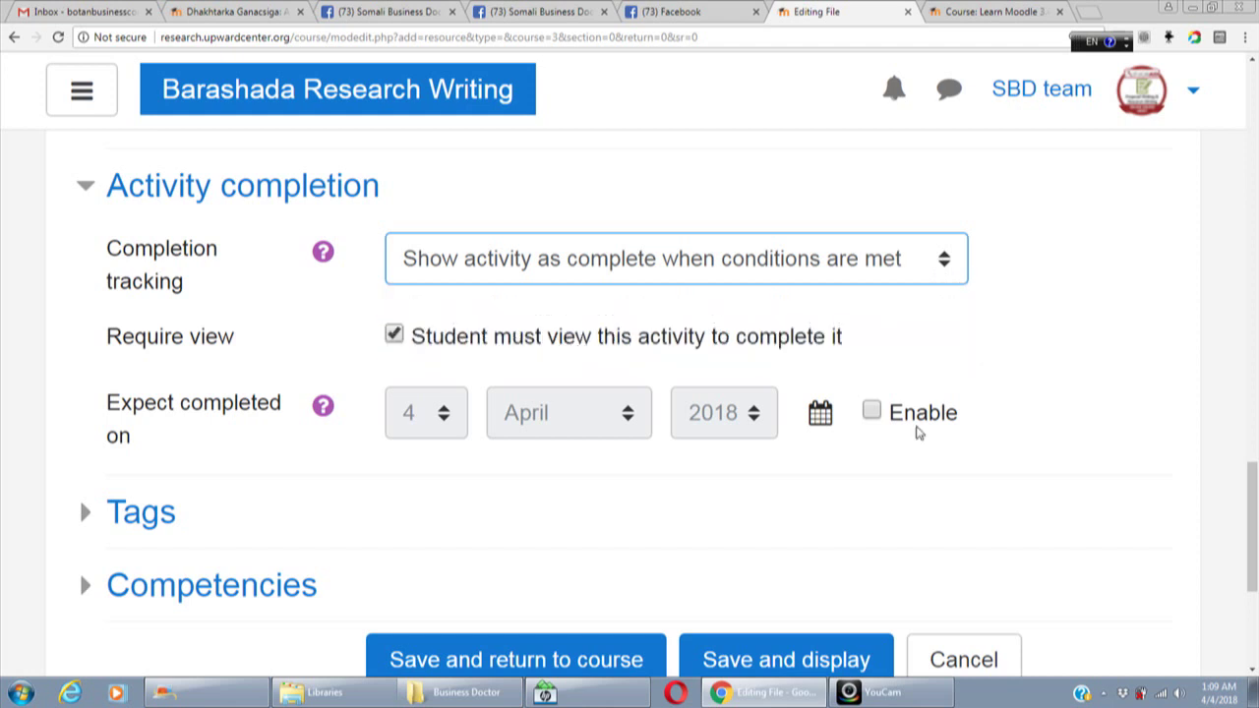
{"action": "left_click", "coordinate": [872, 412]}
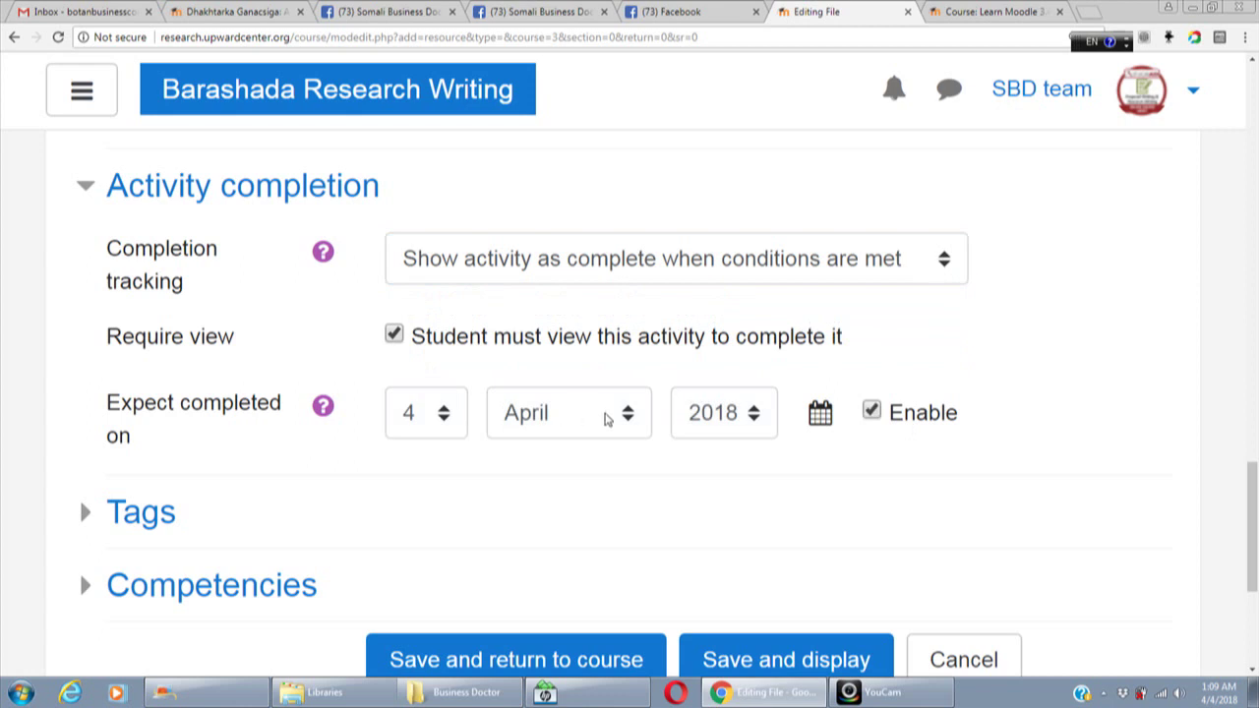
{"action": "left_click", "coordinate": [444, 414]}
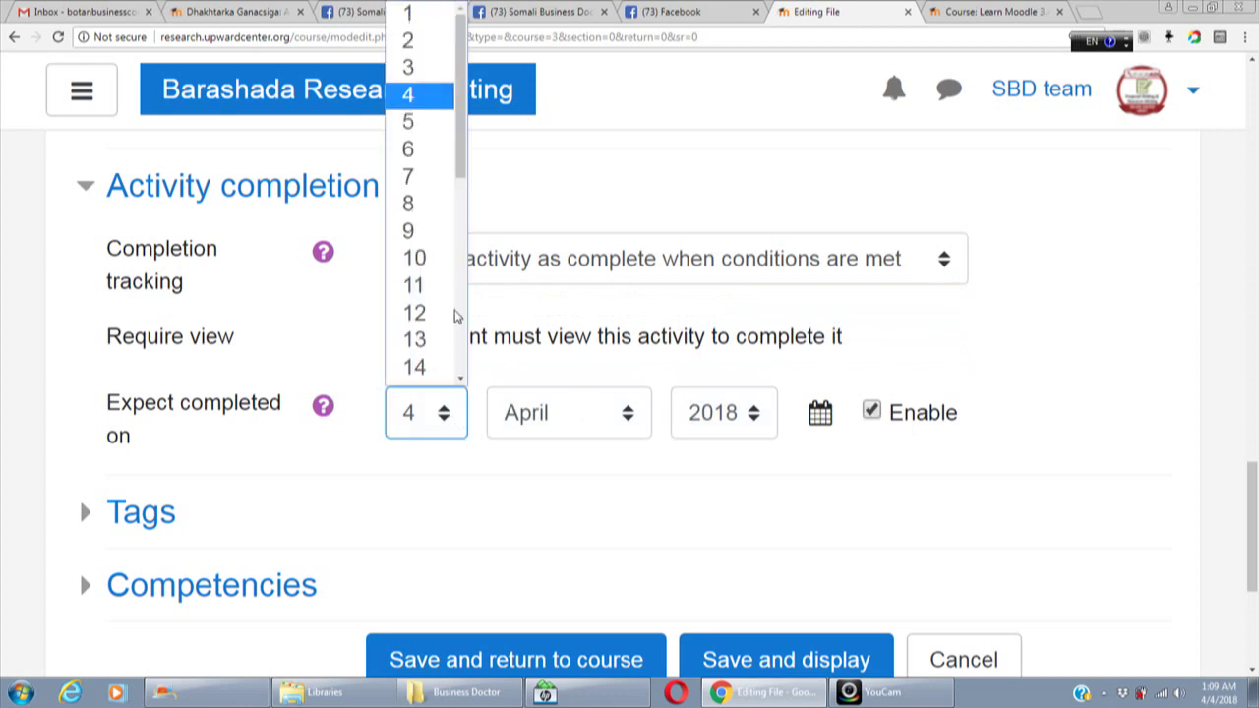
{"action": "left_click", "coordinate": [619, 414]}
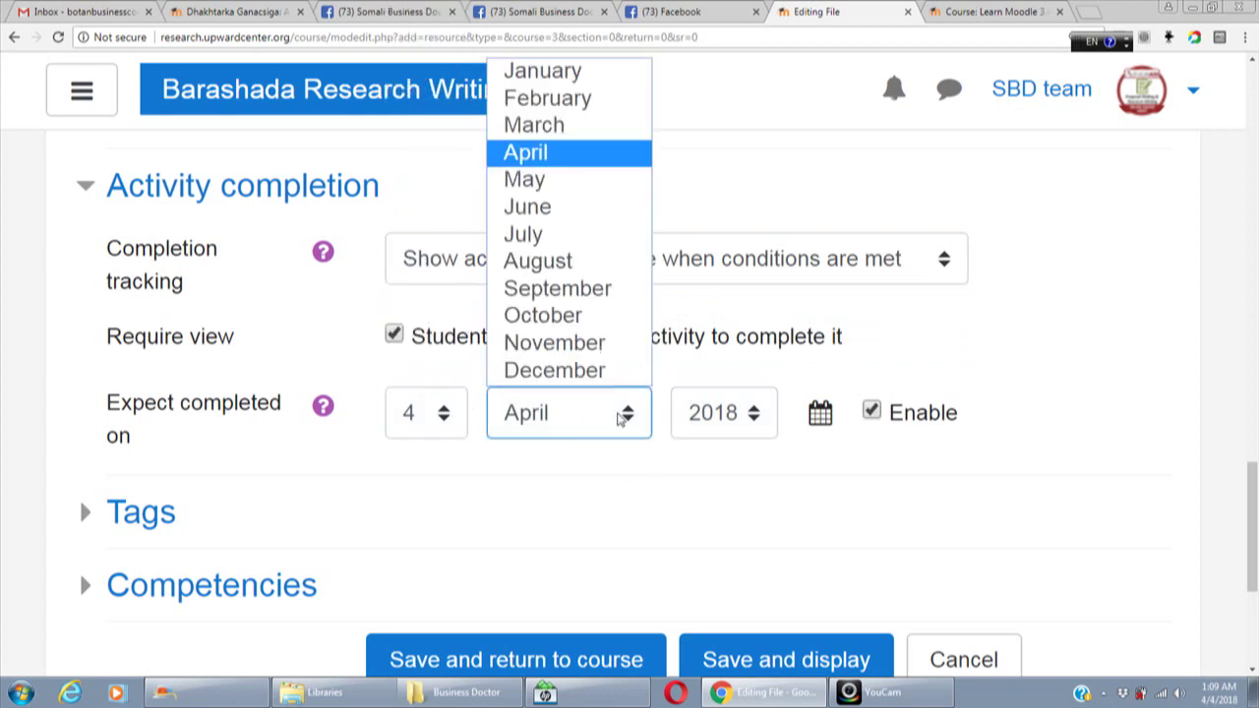
{"action": "left_click", "coordinate": [540, 209]}
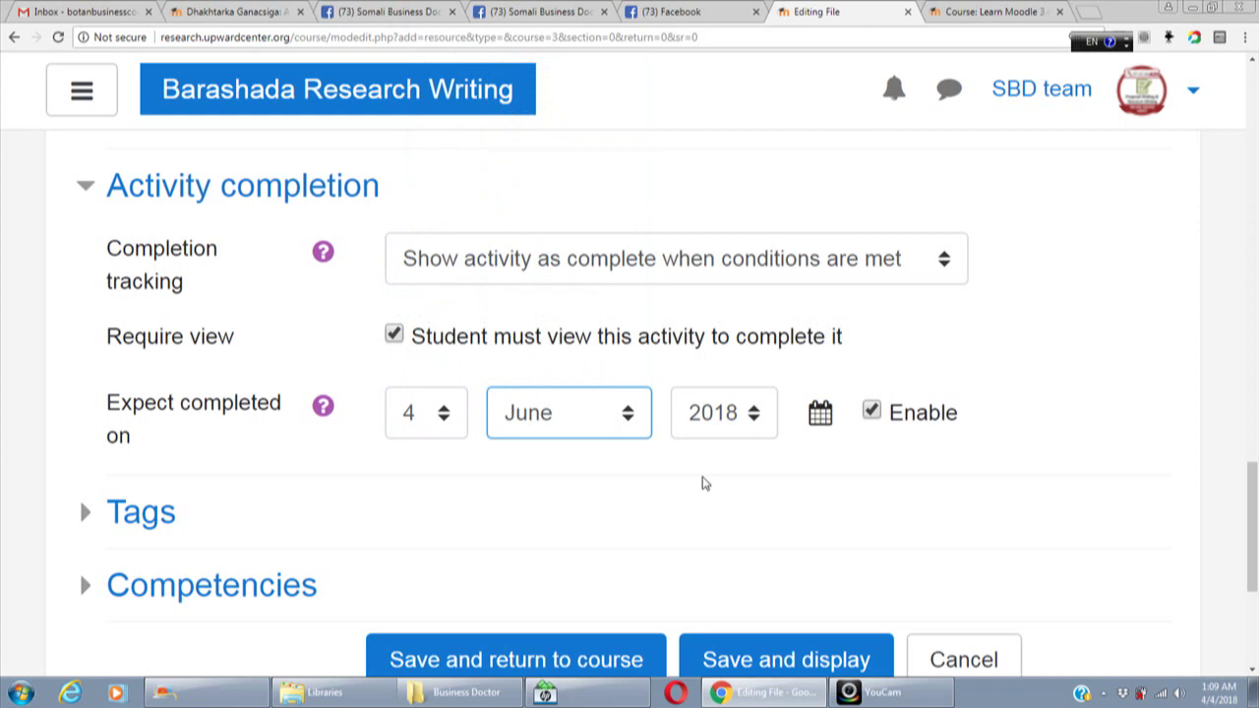
Save the file resource and return to the course page.
{"action": "left_click_drag", "start_coordinate": [1254, 542], "coordinate": [1254, 574]}
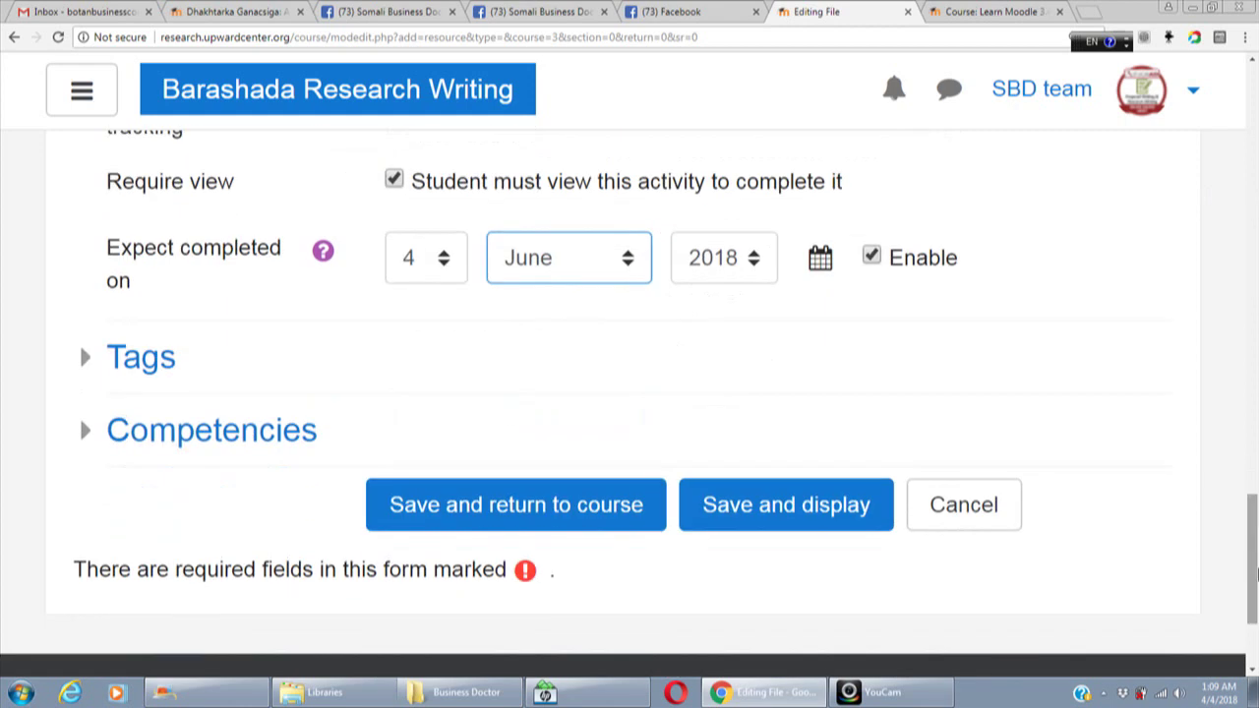
{"action": "left_click", "coordinate": [554, 518]}
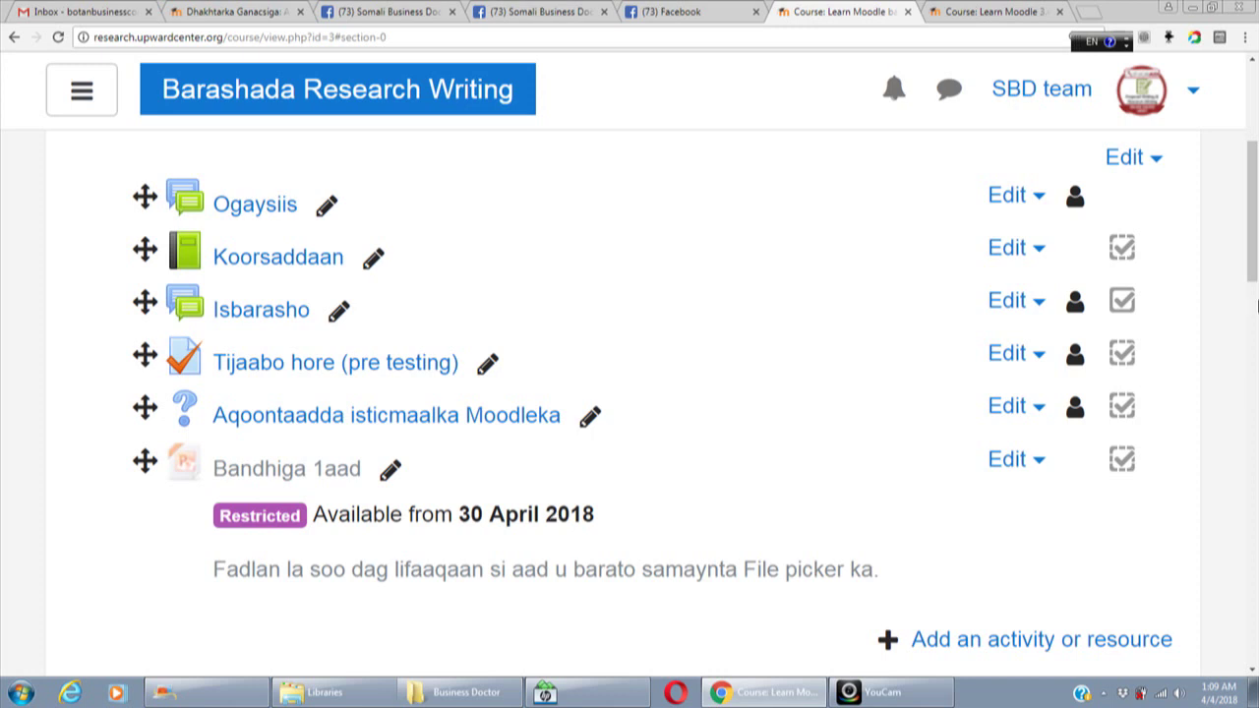
{"action": "scroll", "coordinate": [1252, 285], "scroll_direction": "down", "scroll_amount": 1}
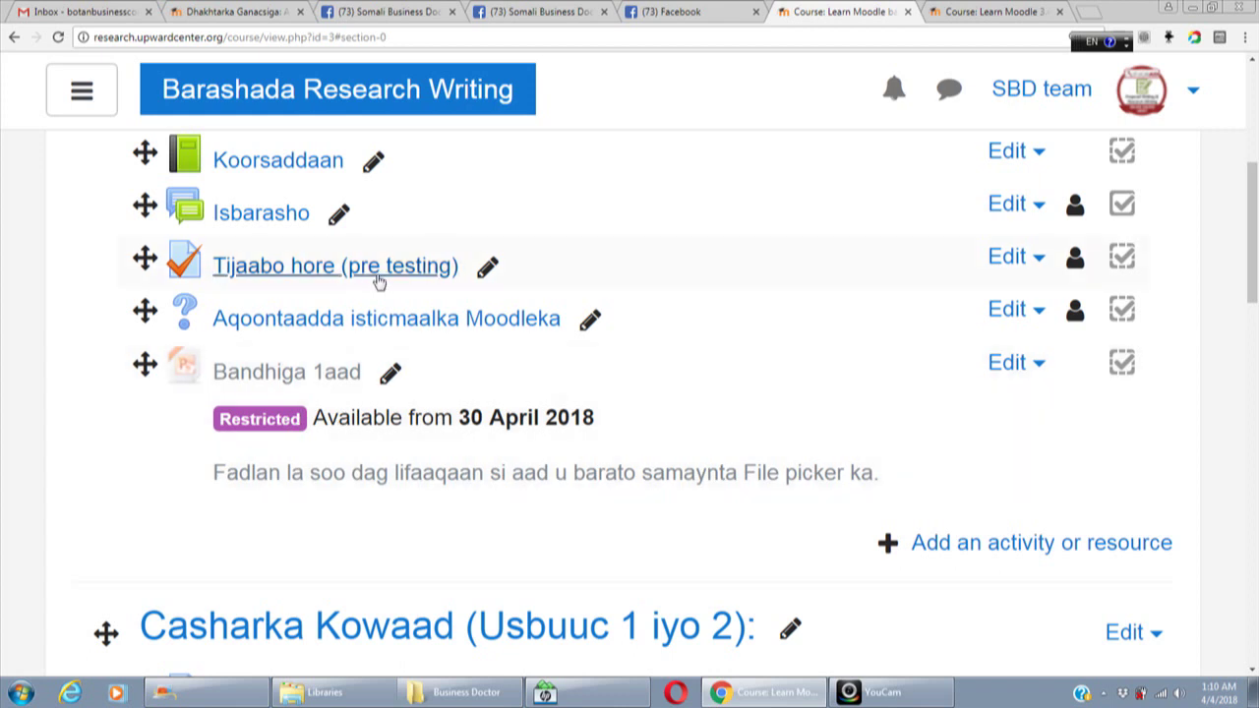
{"action": "left_click_drag", "start_coordinate": [1252, 237], "coordinate": [1253, 306]}
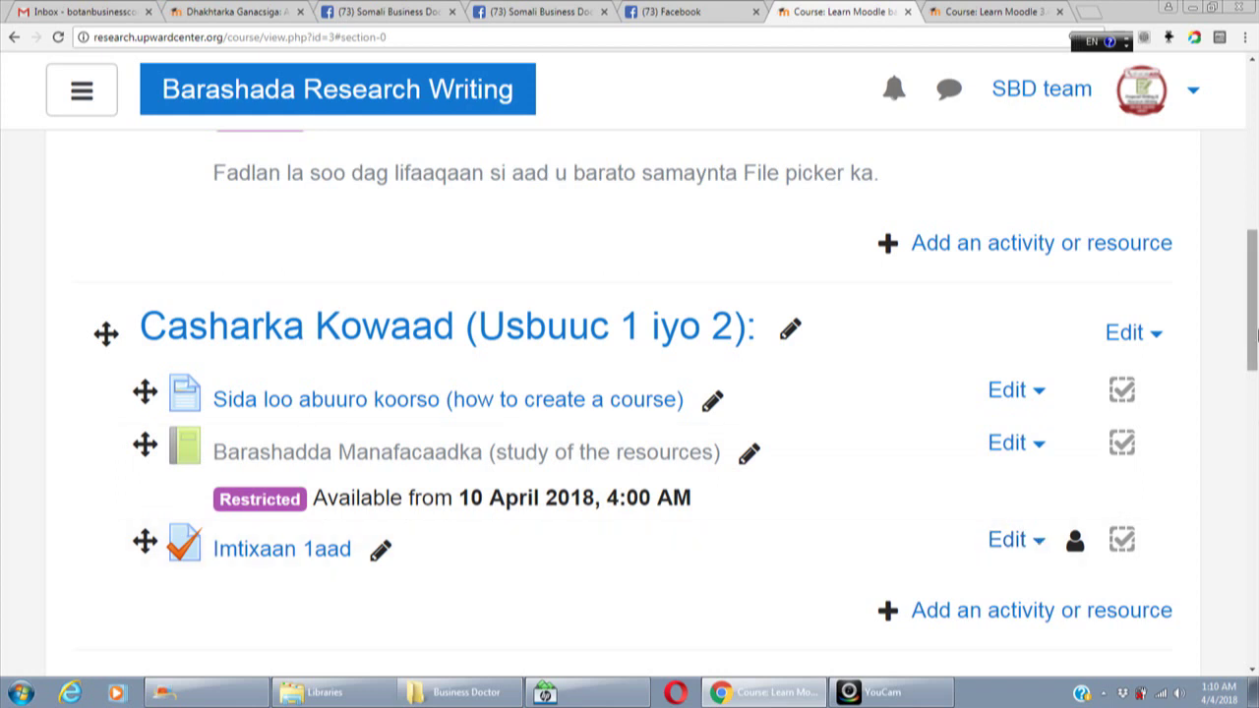
{"action": "left_click_drag", "start_coordinate": [1255, 334], "coordinate": [1255, 254]}
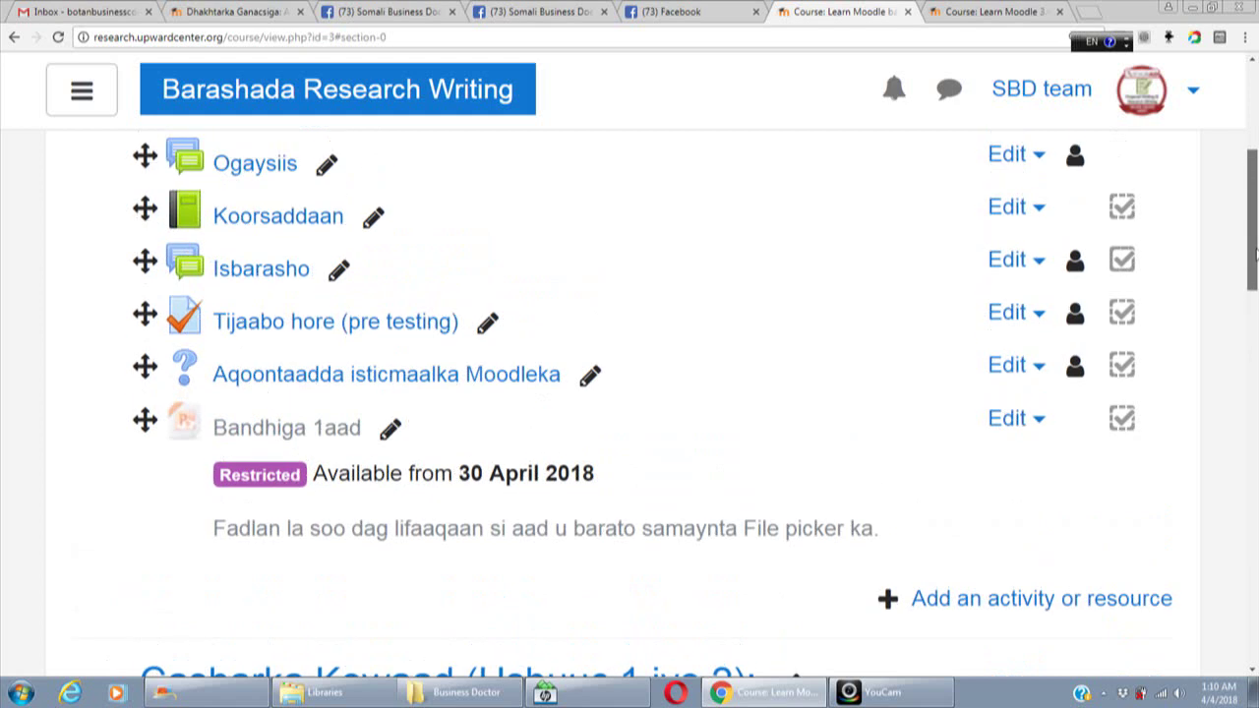
{"action": "left_click", "coordinate": [883, 693]}
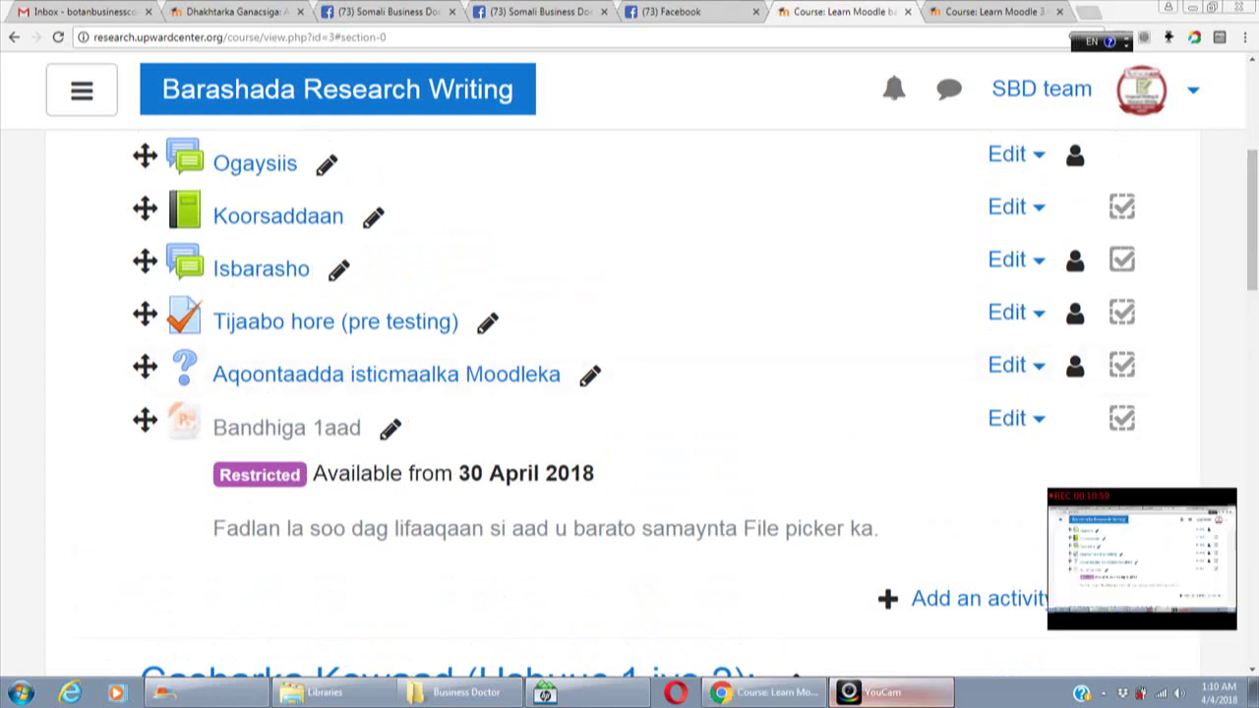